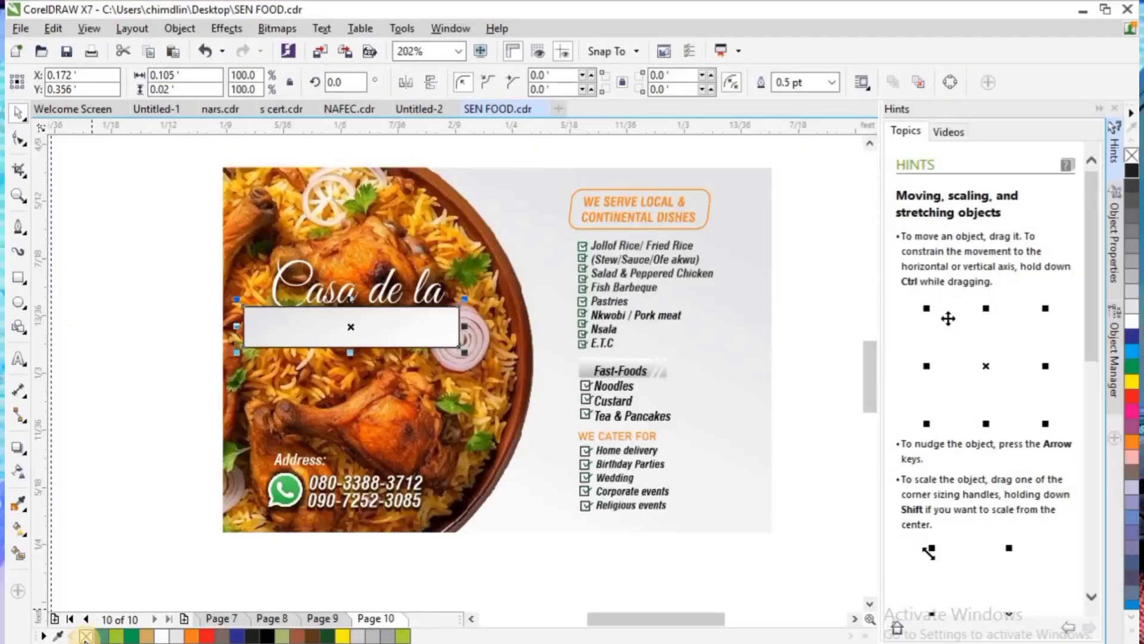
# - Remove the outline from the light bar below "Casa de la" and skew it horizontally into a right-leaning parallelogram
pyautogui.rightClick(85, 635)
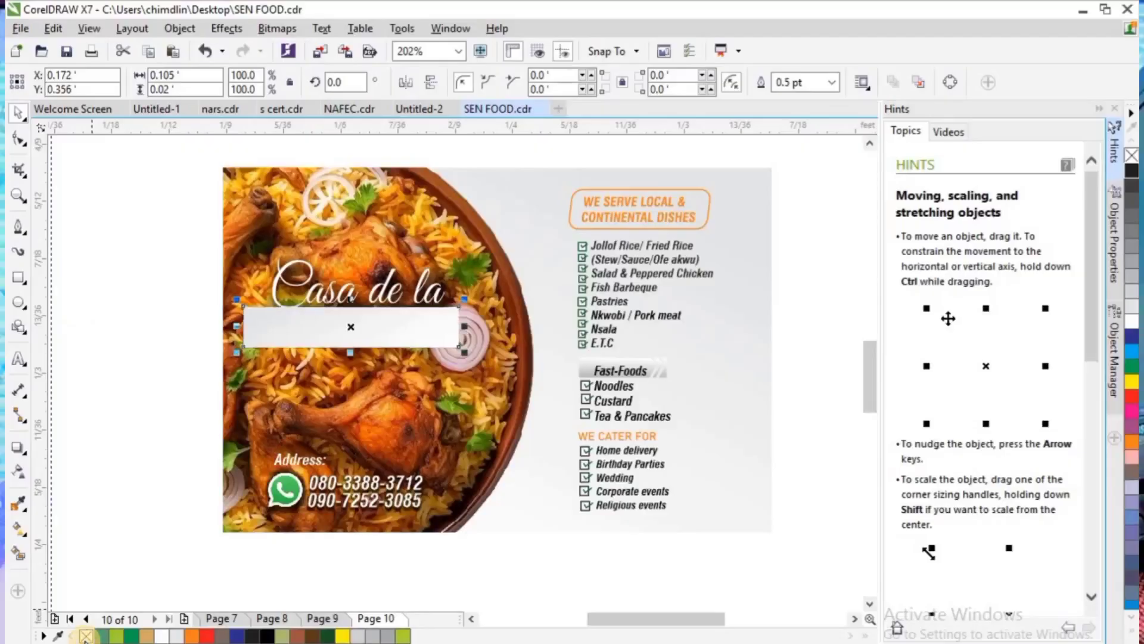
pyautogui.click(364, 335)
pyautogui.moveTo(350, 306)
pyautogui.mouseDown()
pyautogui.moveTo(360, 301)
pyautogui.moveTo(332, 318)
pyautogui.mouseUp()
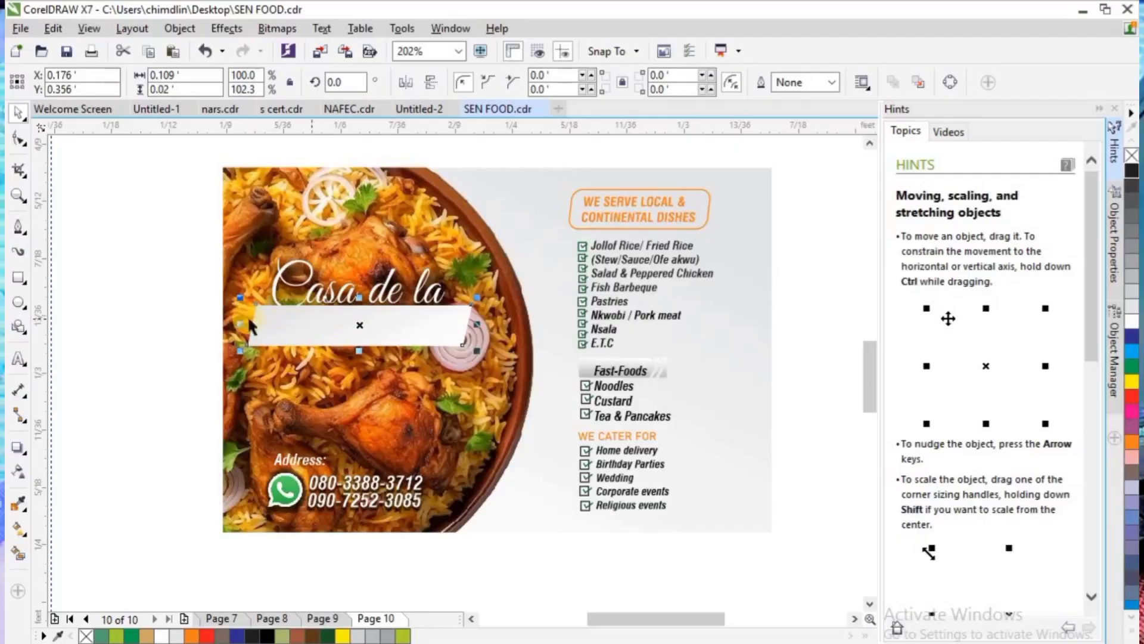
# - Add the artistic text "senorita" starting just outside the card's left edge, below the light bar
pyautogui.click(18, 359)
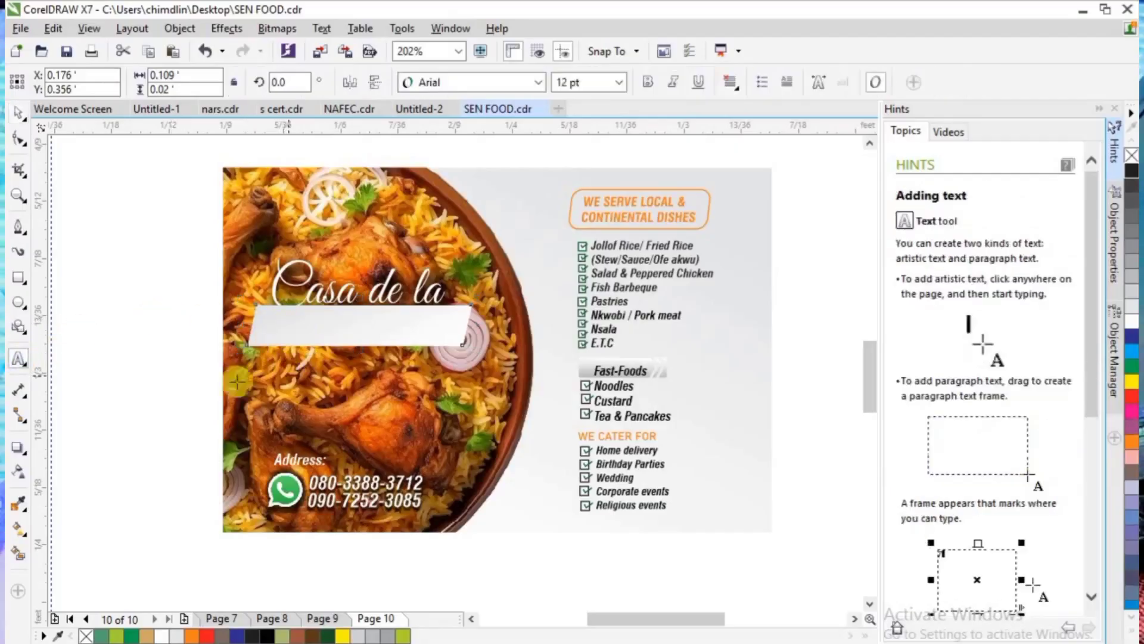
pyautogui.click(178, 382)
pyautogui.write('se')
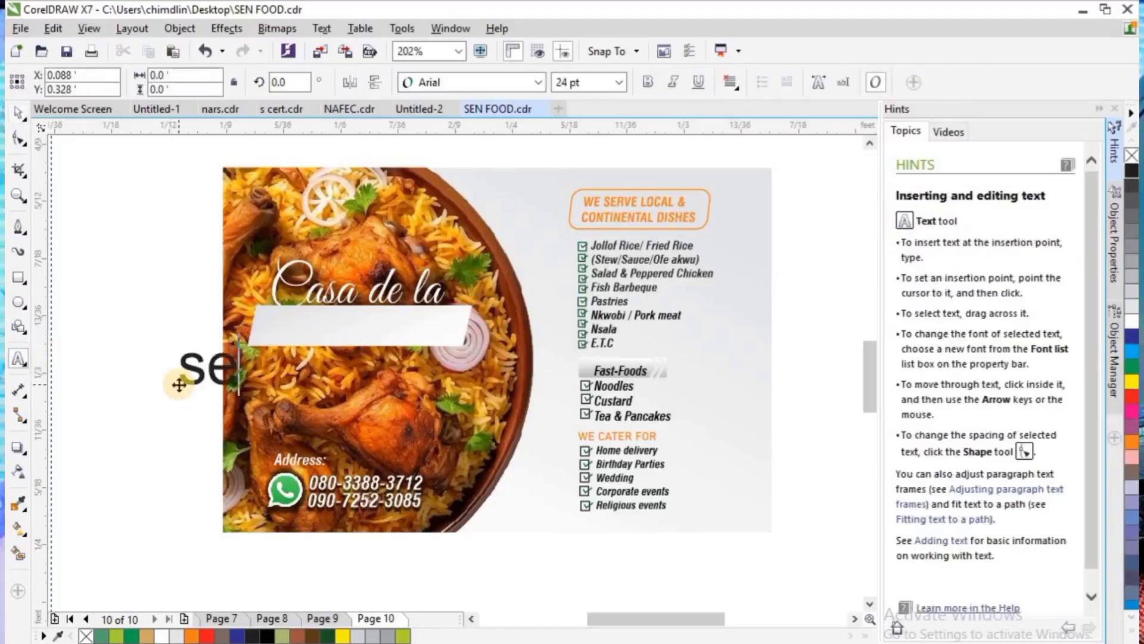
pyautogui.write('nor')
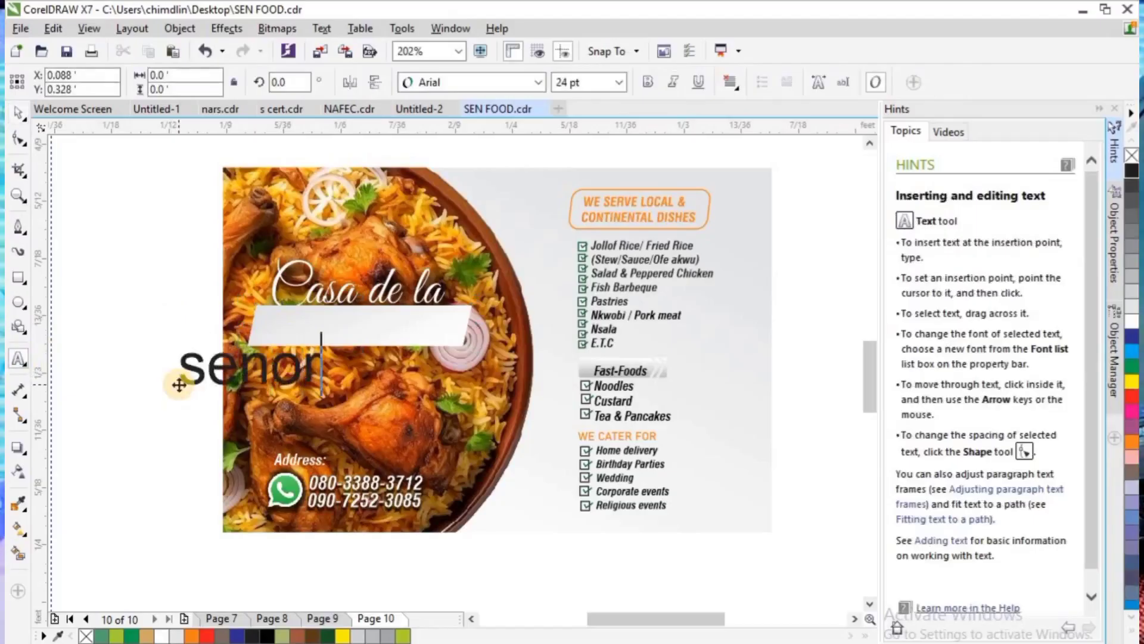
pyautogui.write('ita')
# - Convert the "senorita" text to uppercase and set its font to Jagerlay-BlackItalic
pyautogui.hotkey('ctrl', 'a')
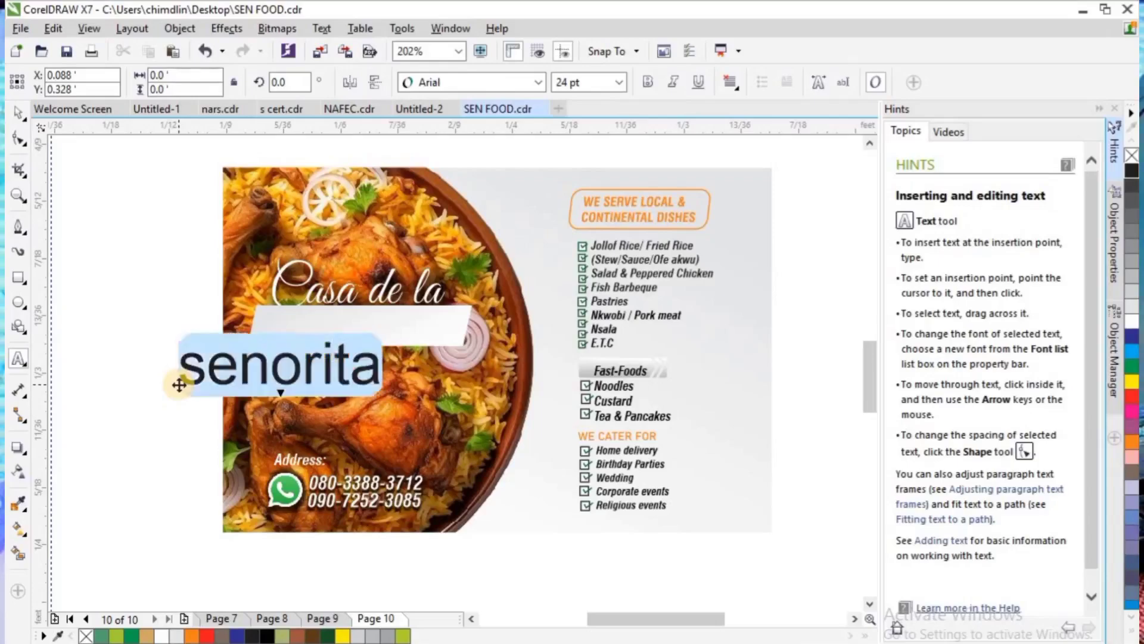
pyautogui.rightClick(219, 383)
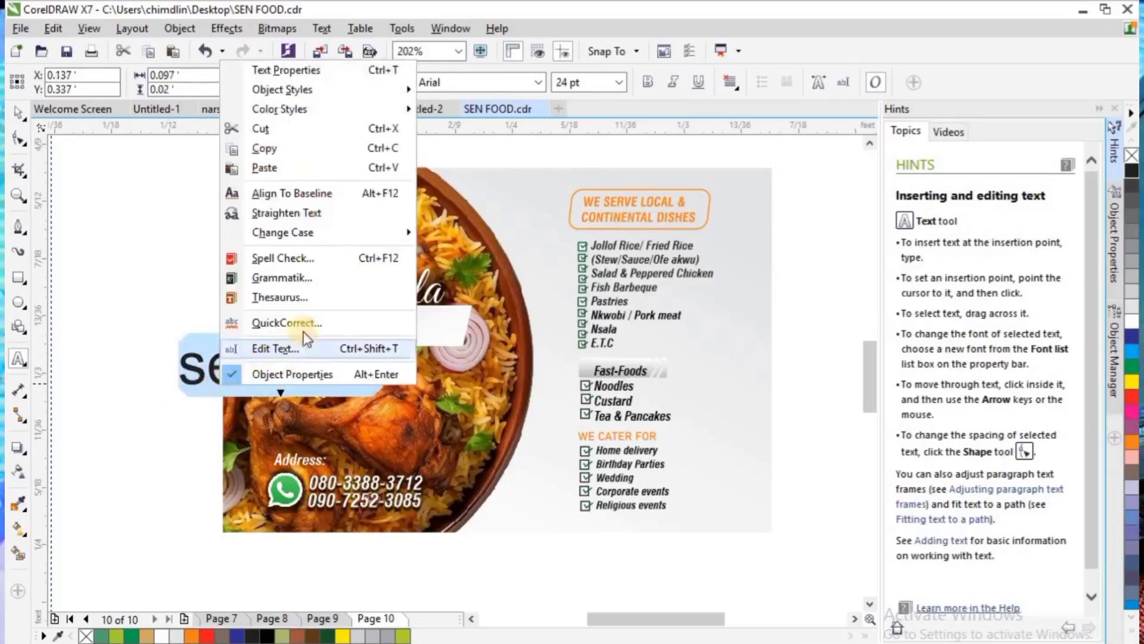
pyautogui.moveTo(396, 228)
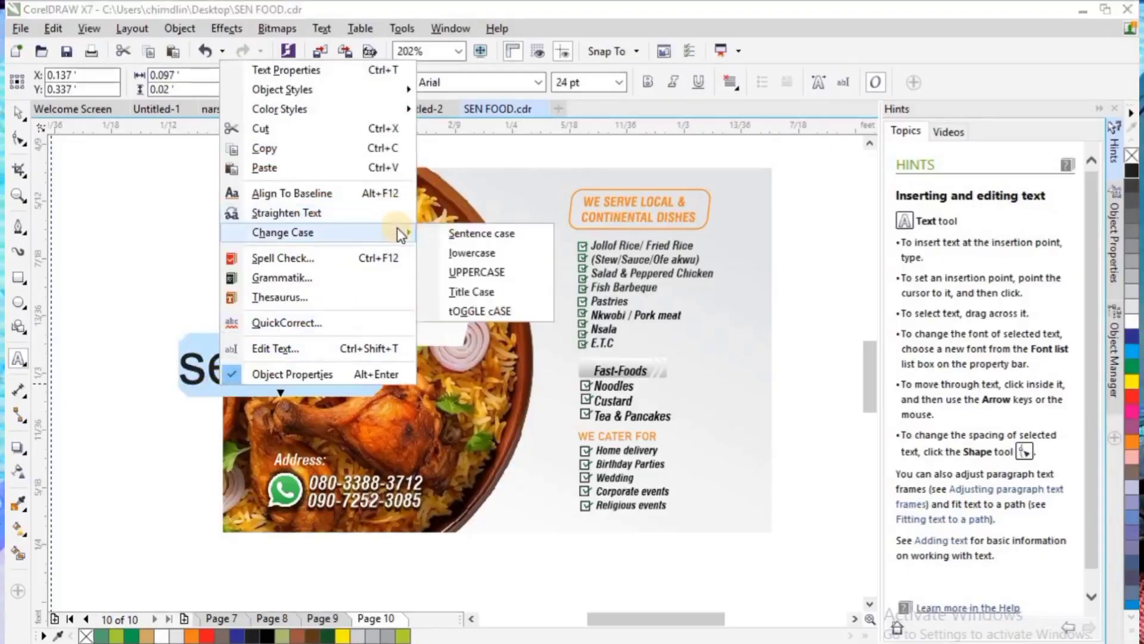
pyautogui.click(452, 271)
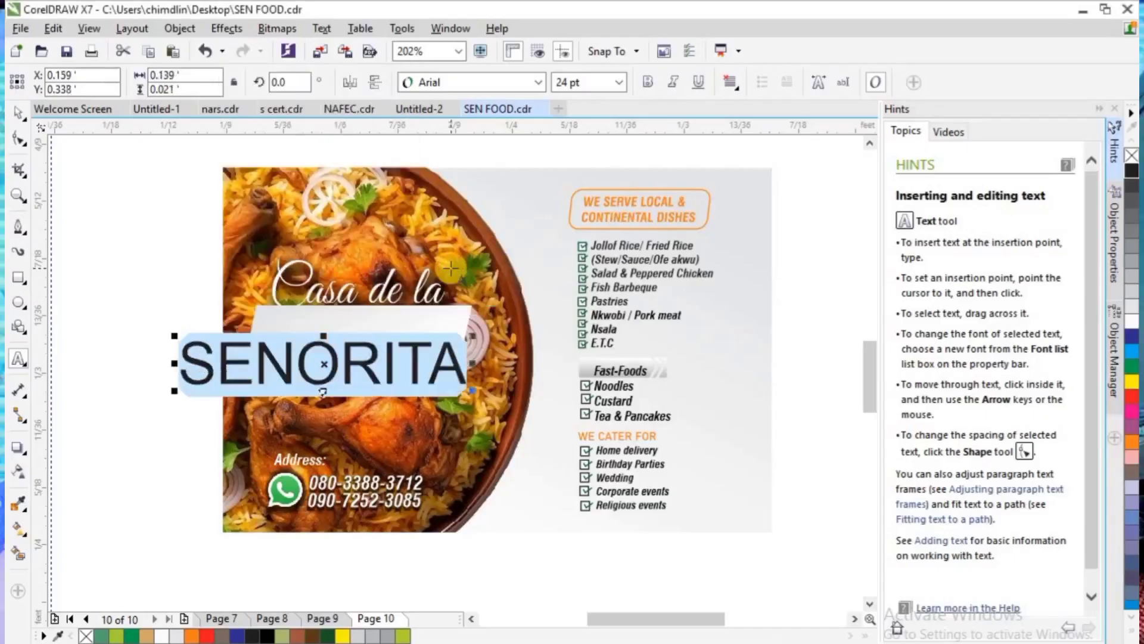
pyautogui.click(543, 88)
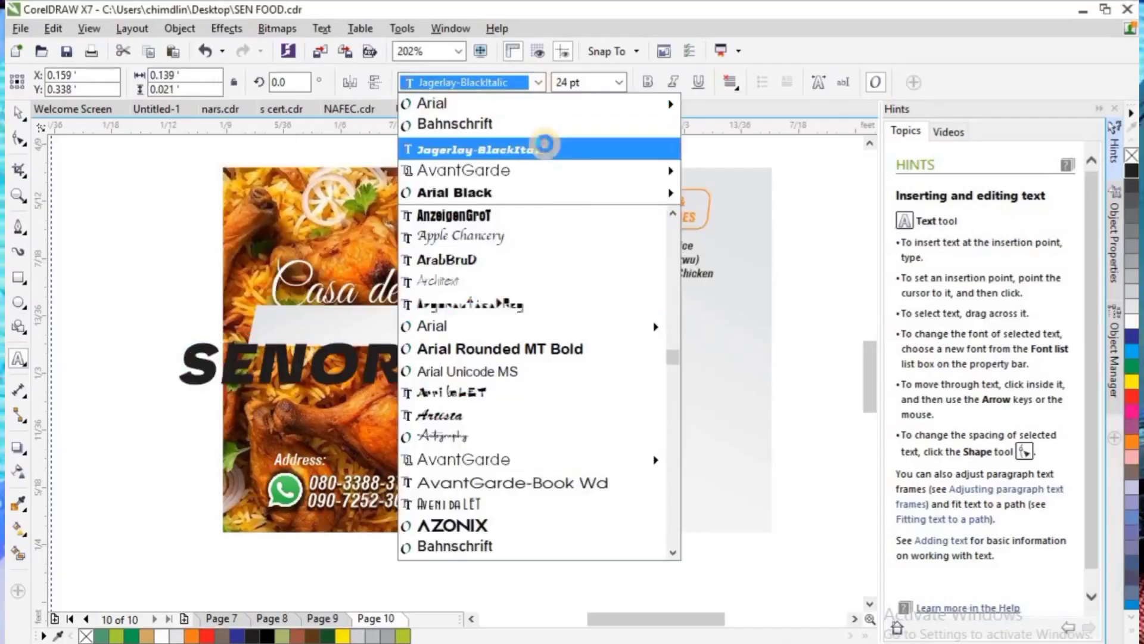
pyautogui.click(545, 147)
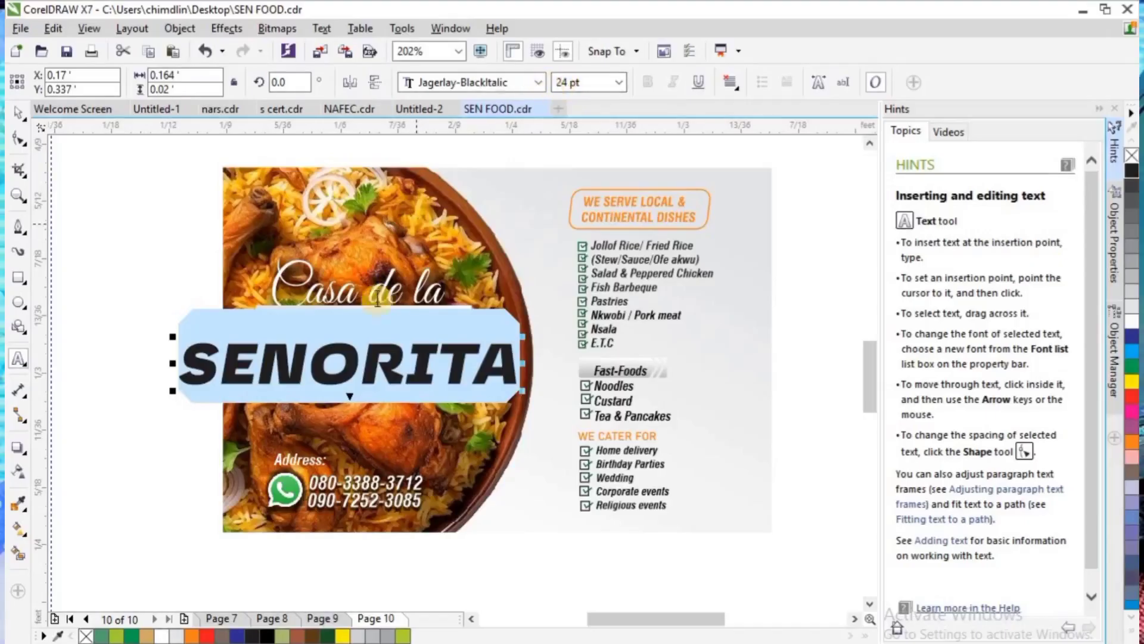
# - Scale the SENORITA text down to about 13 pt and place it centred on the slanted bar
pyautogui.click(16, 112)
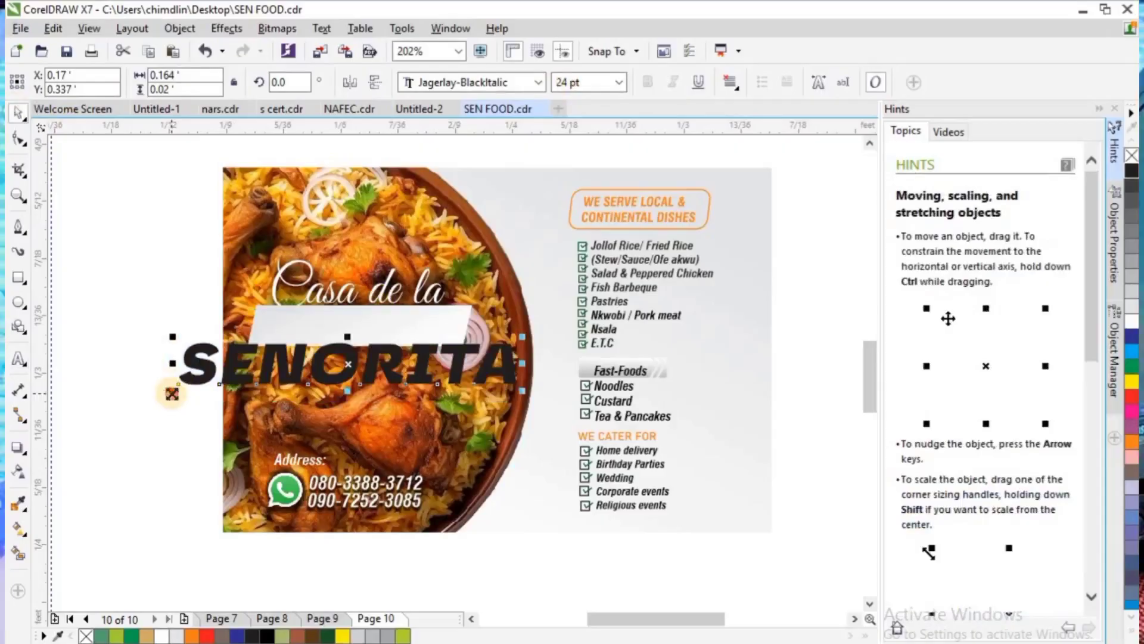
pyautogui.moveTo(172, 394); pyautogui.dragTo(319, 392)
pyautogui.moveTo(424, 353); pyautogui.dragTo(457, 311)
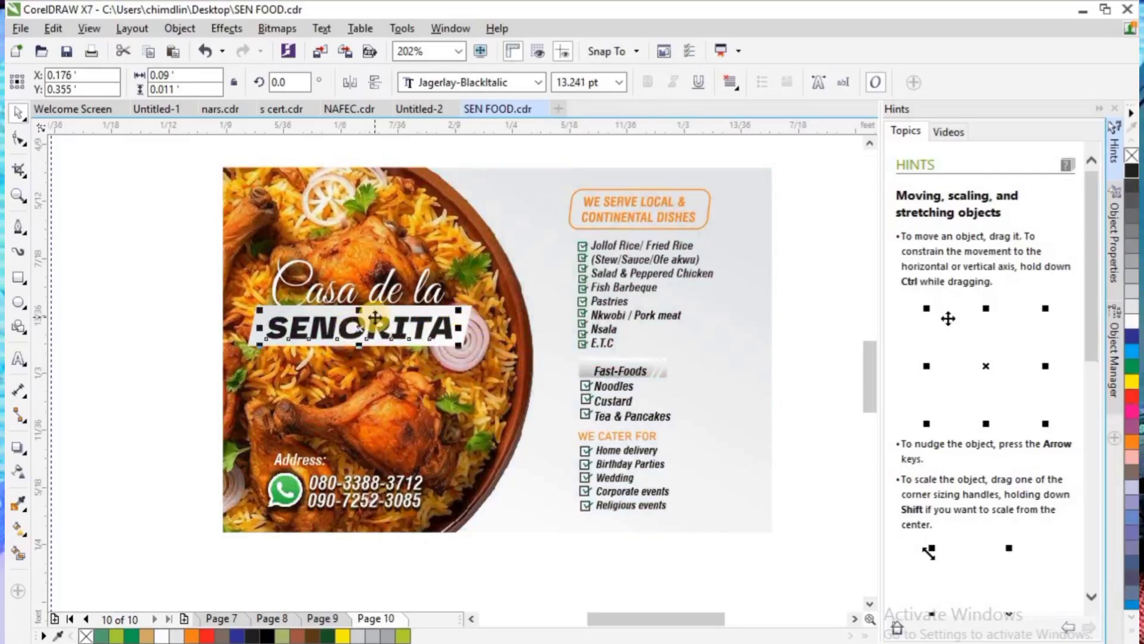
# - Trim the SENORITA lettering out of the slanted bar and delete the leftover black text
pyautogui.click(469, 310)
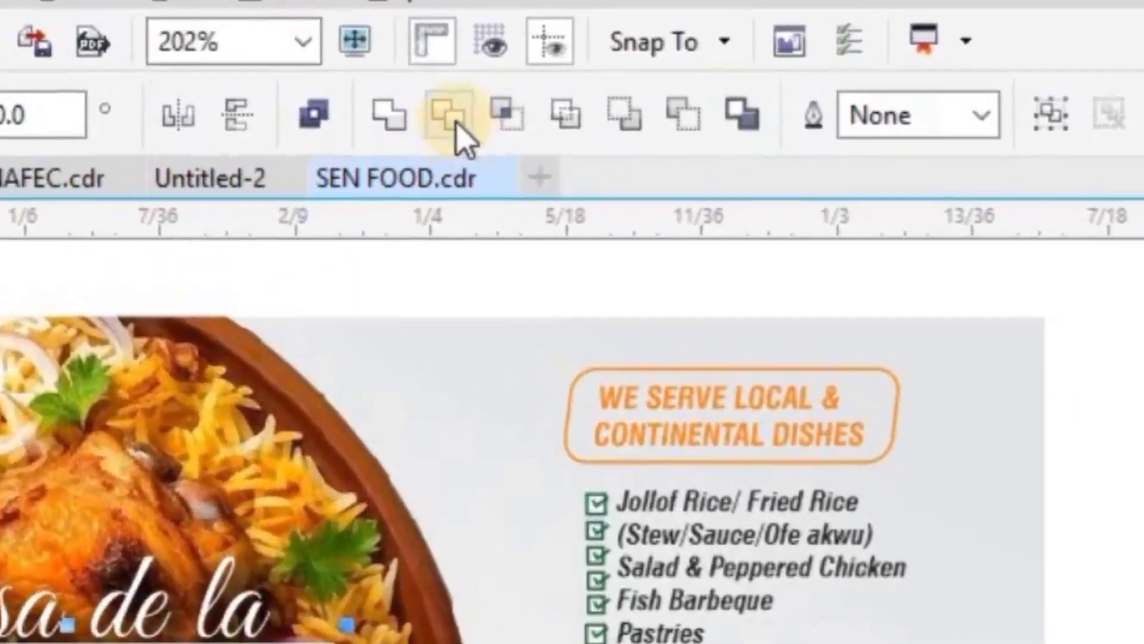
pyautogui.click(456, 119)
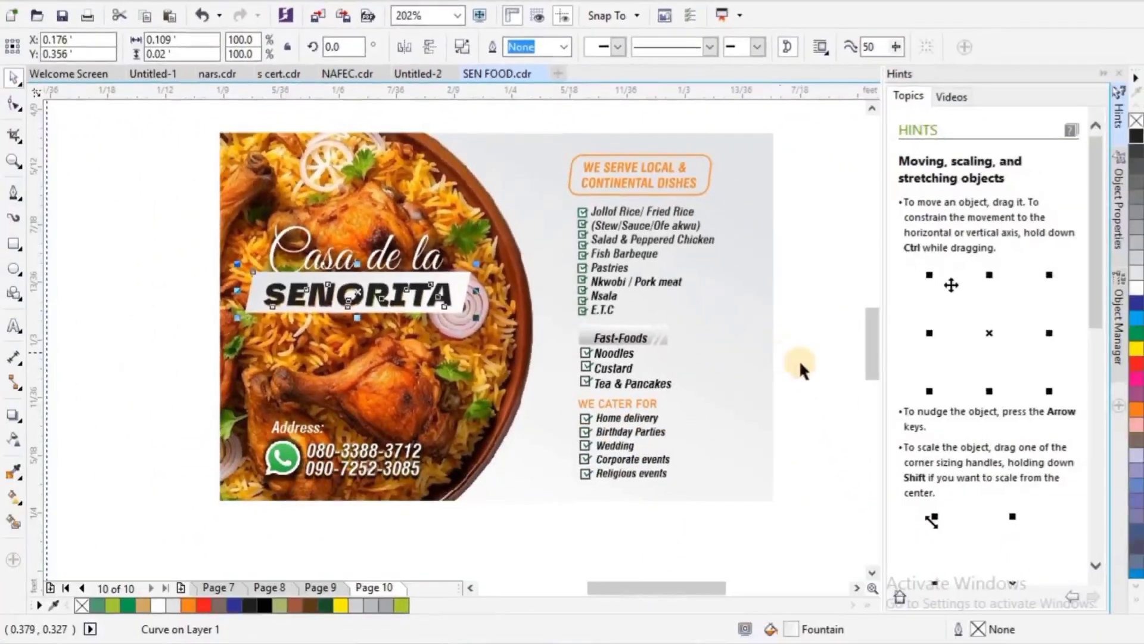
pyautogui.click(923, 562)
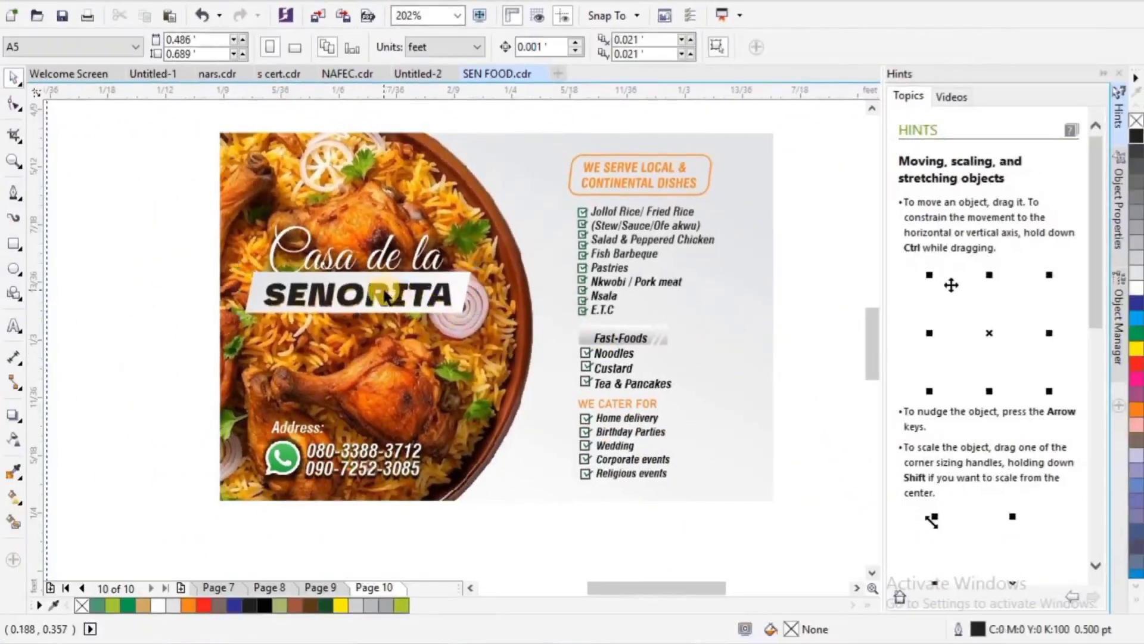
pyautogui.moveTo(386, 295); pyautogui.dragTo(219, 339)
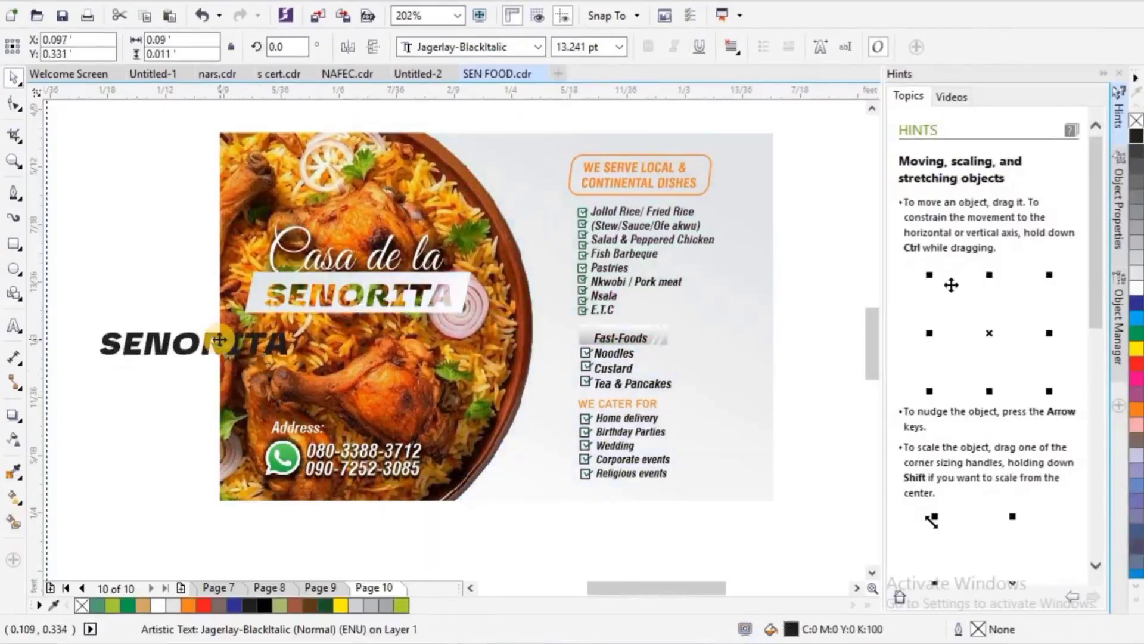
pyautogui.press('Delete')
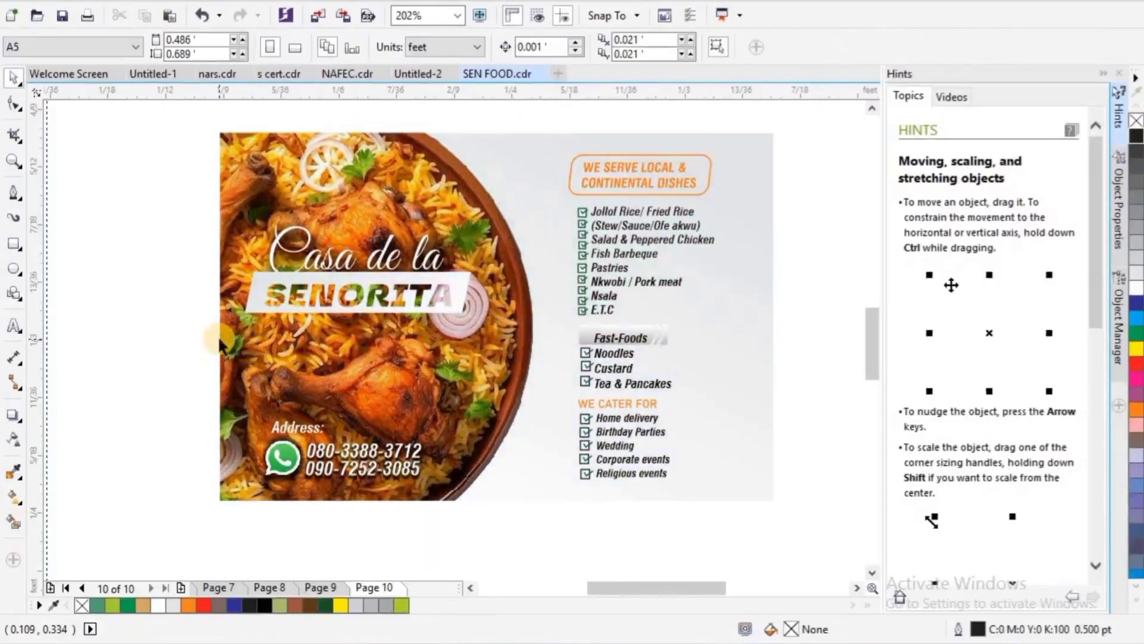
# - Apply a drop shadow to the cut-out SENORITA bar, offset slightly downward
pyautogui.click(343, 289)
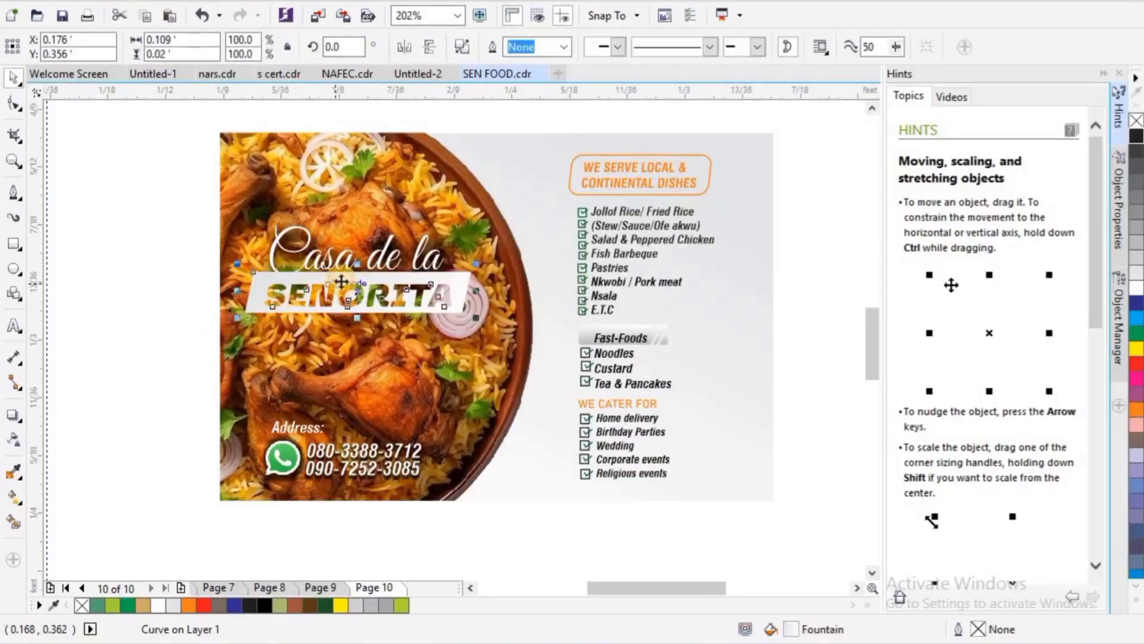
pyautogui.click(12, 415)
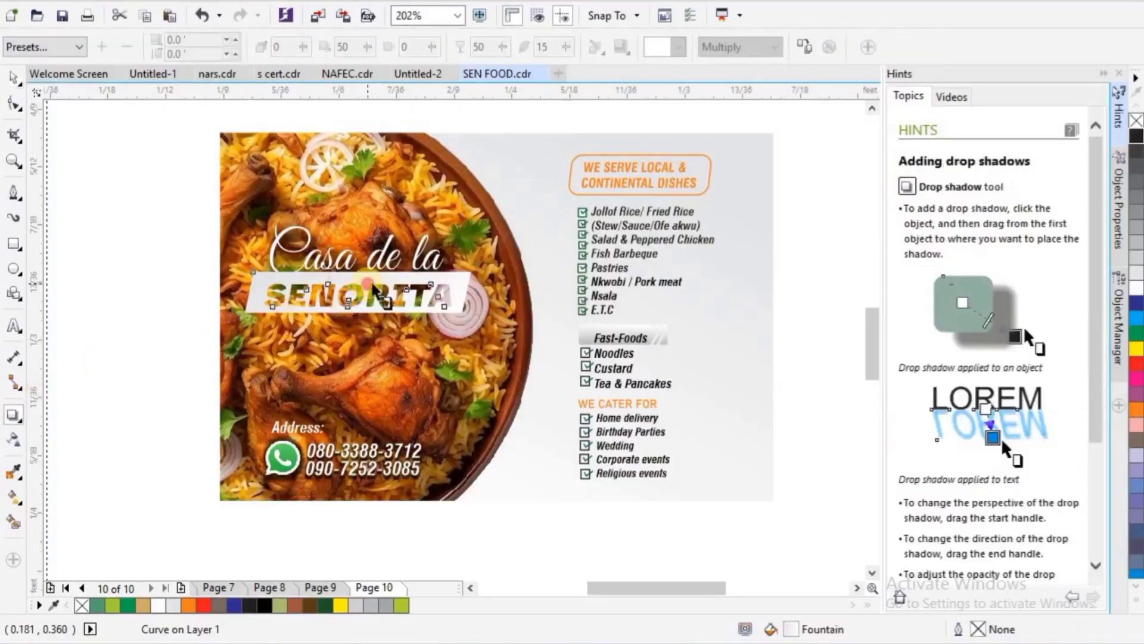
pyautogui.moveTo(374, 287); pyautogui.dragTo(364, 319)
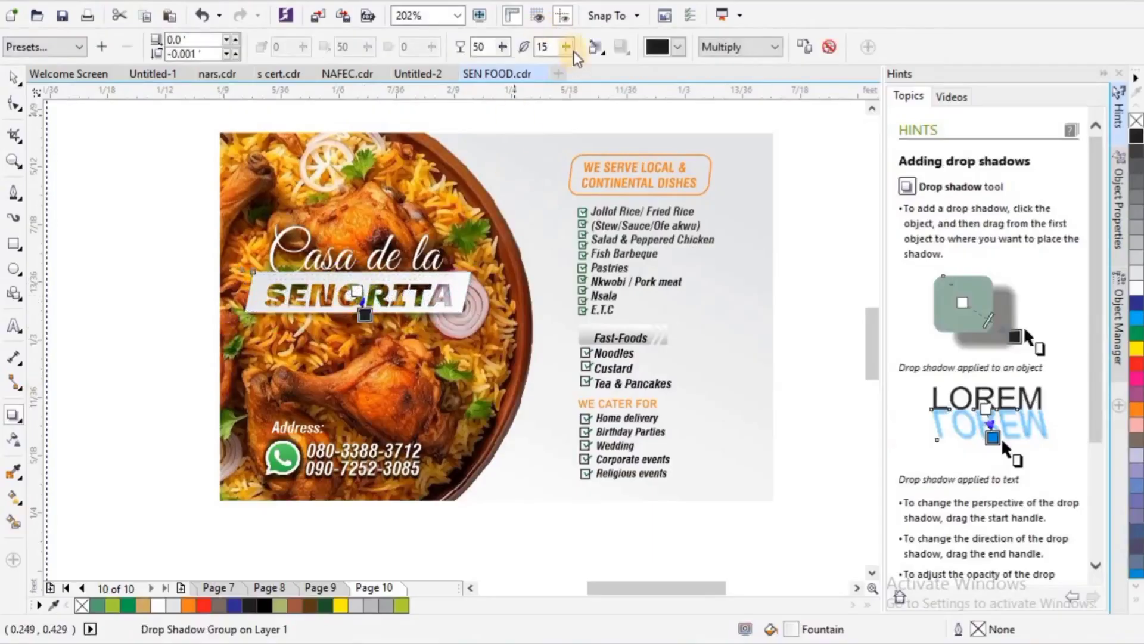
# - Set the bar's shadow feathering to 57, its feathering direction to Middle, and change the feathering edge style
pyautogui.moveTo(574, 52); pyautogui.dragTo(608, 77)
pyautogui.click(594, 52)
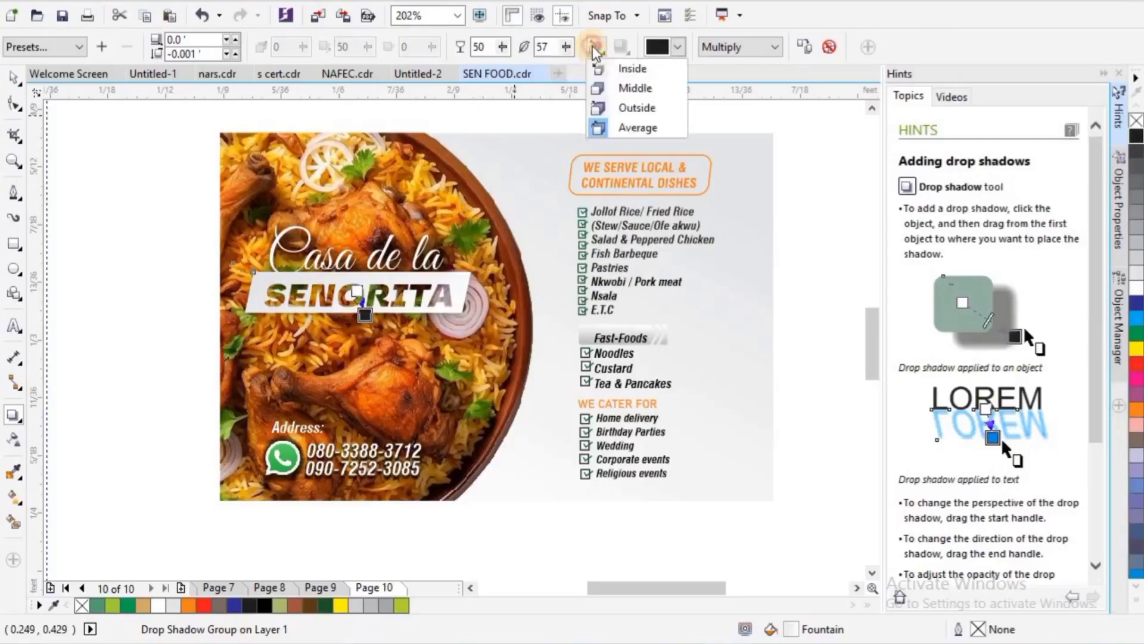
pyautogui.click(623, 87)
pyautogui.click(621, 50)
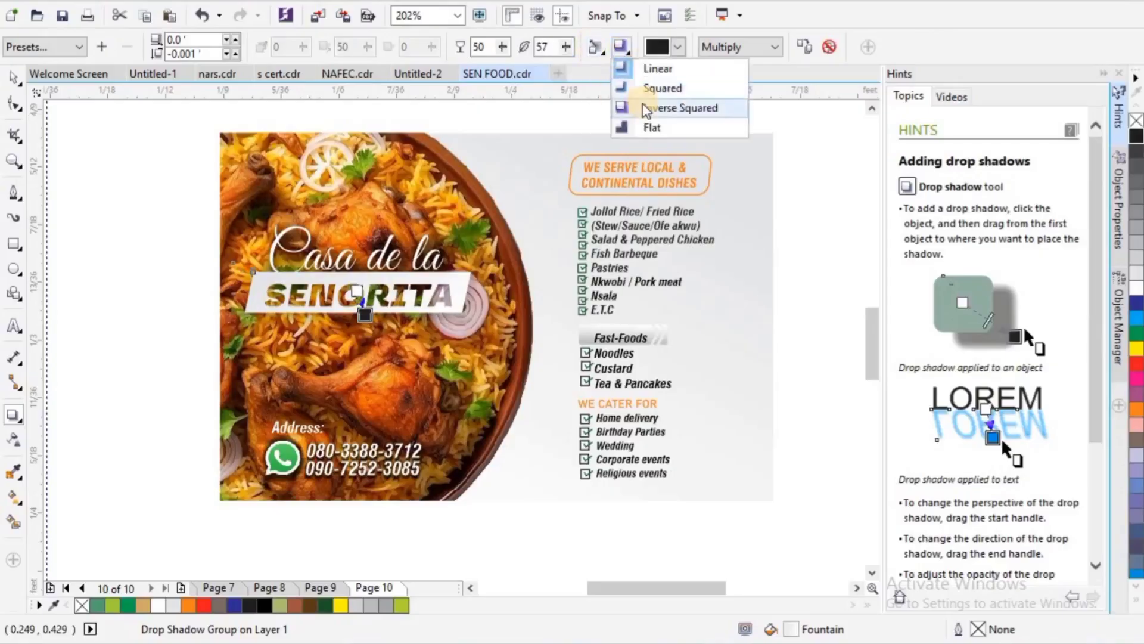
pyautogui.click(626, 87)
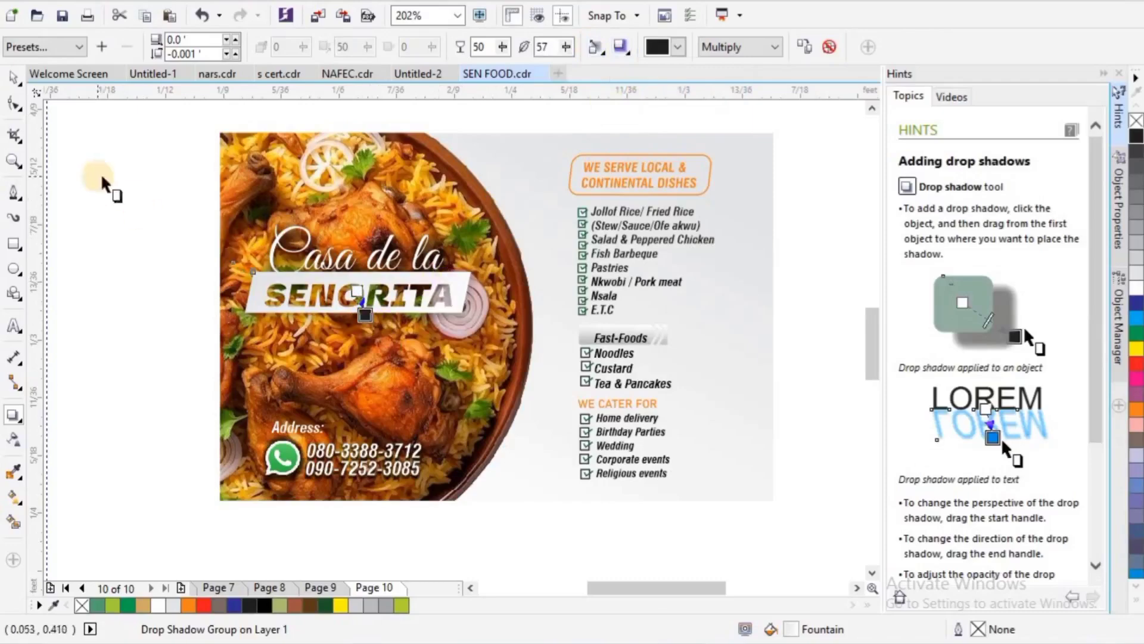
pyautogui.click(13, 79)
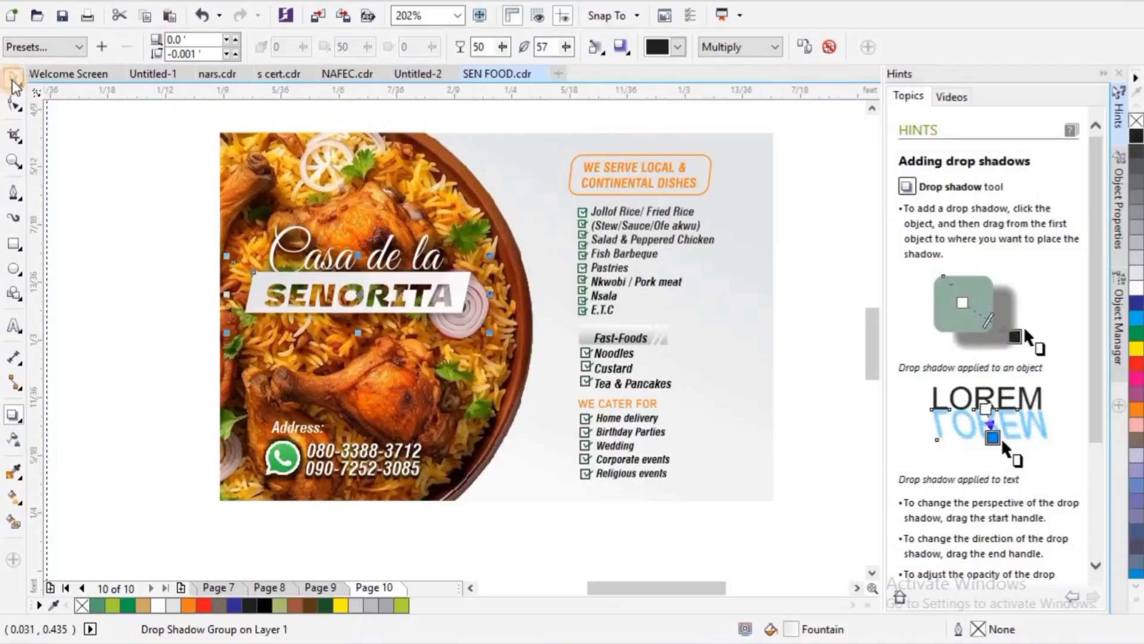
# - Examine the SENORITA cut-out lettering up close and compare it with the card designs on pages 9 and 8
pyautogui.click(13, 159)
pyautogui.moveTo(230, 241); pyautogui.dragTo(490, 317)
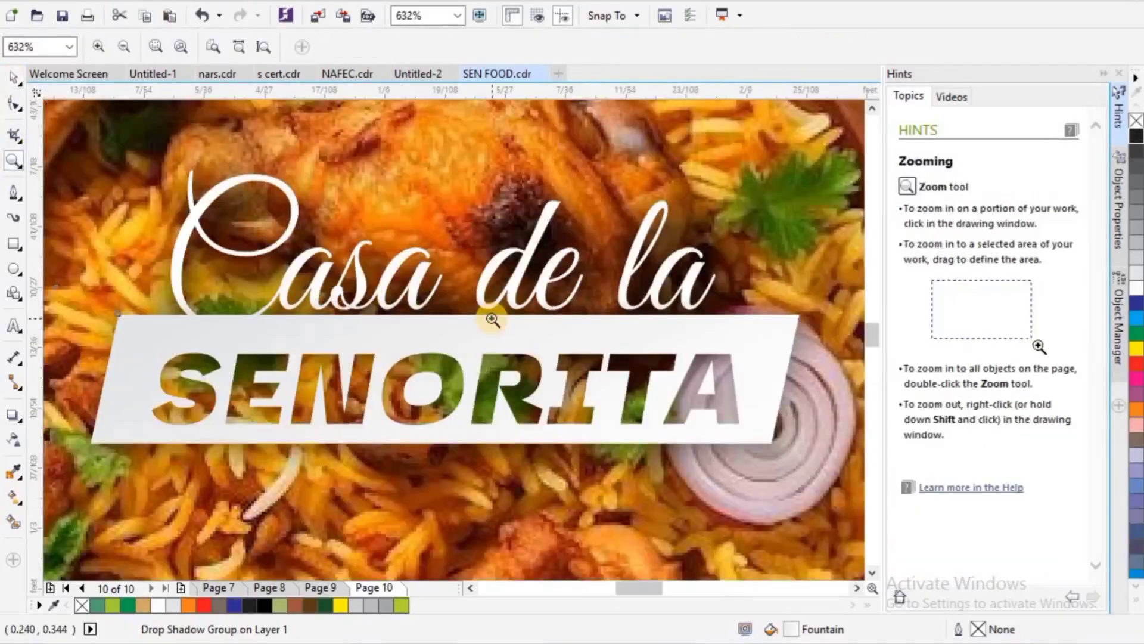
pyautogui.rightClick(525, 403)
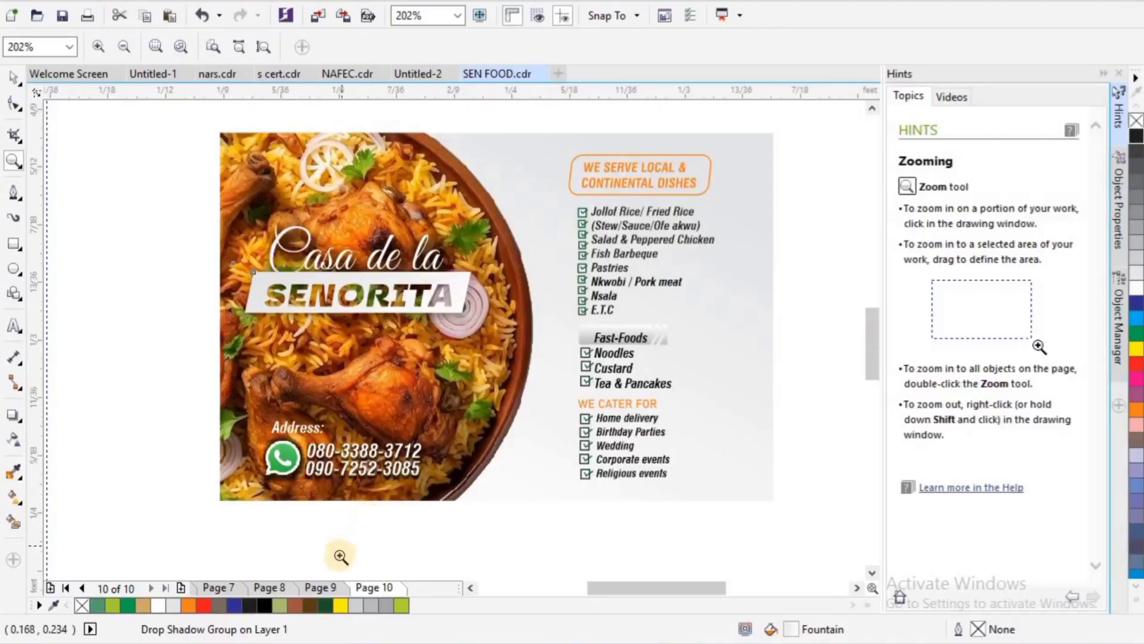
pyautogui.click(331, 584)
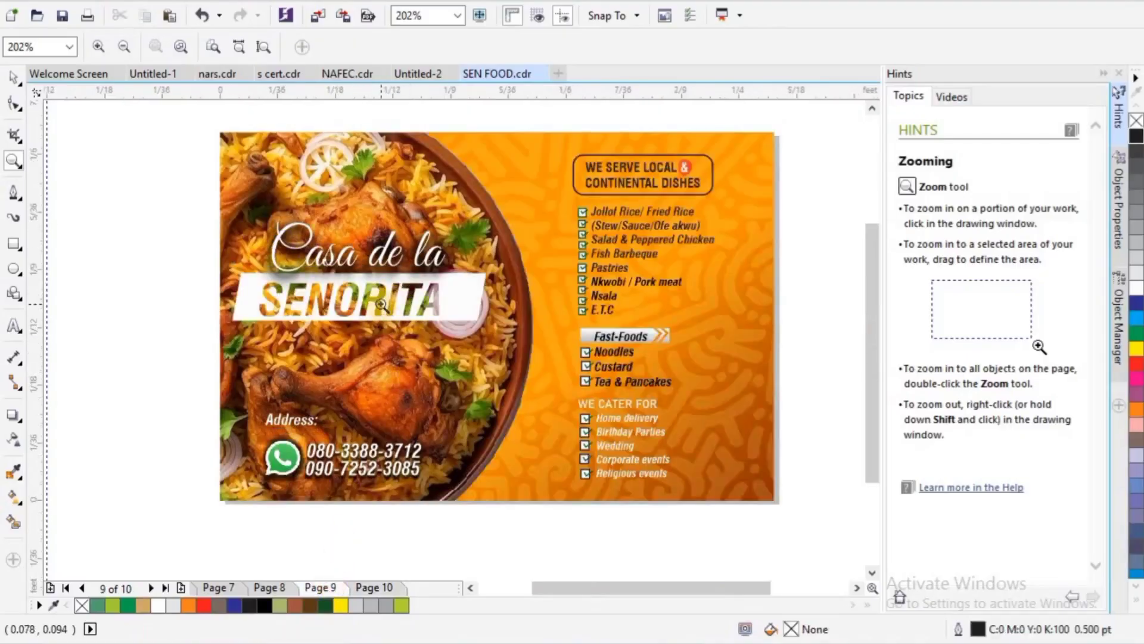
pyautogui.click(381, 587)
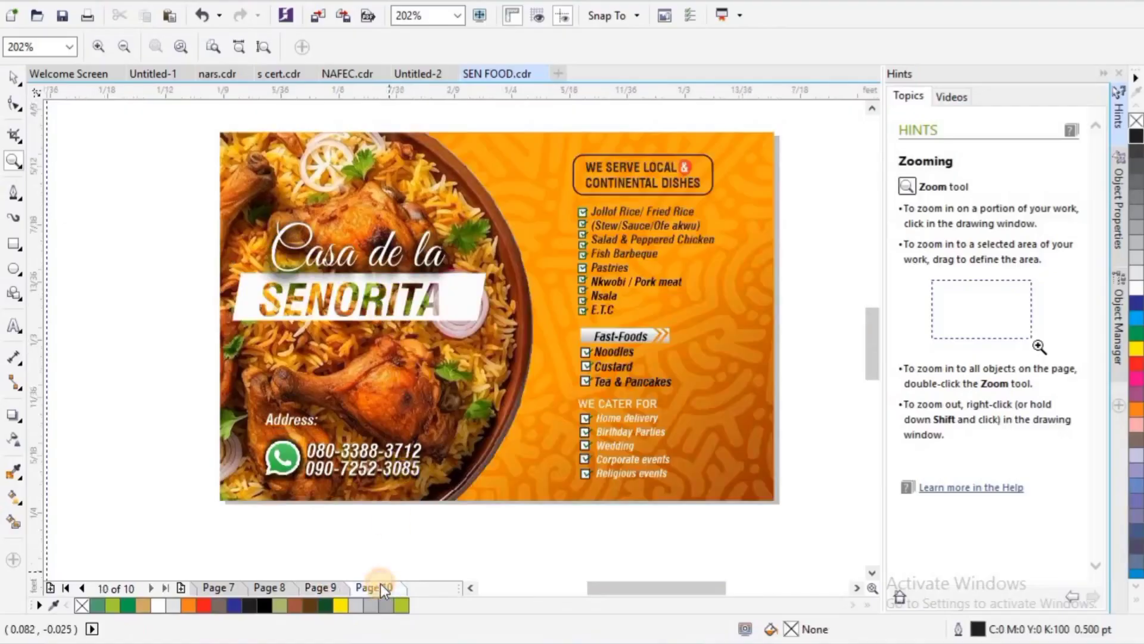
pyautogui.click(295, 586)
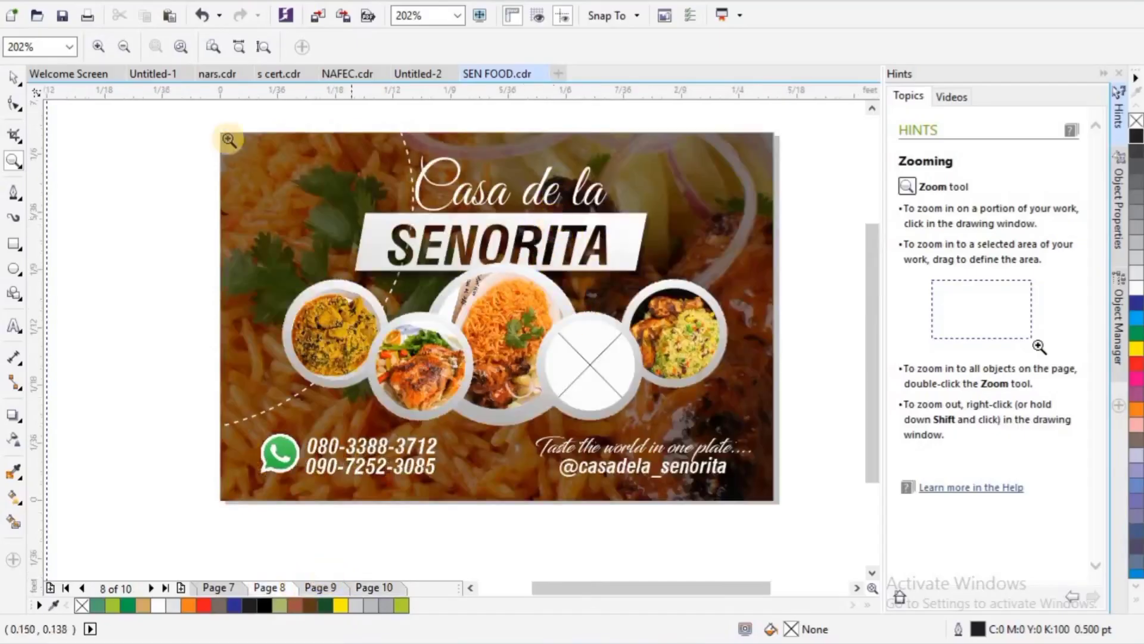
pyautogui.rightClick(199, 199)
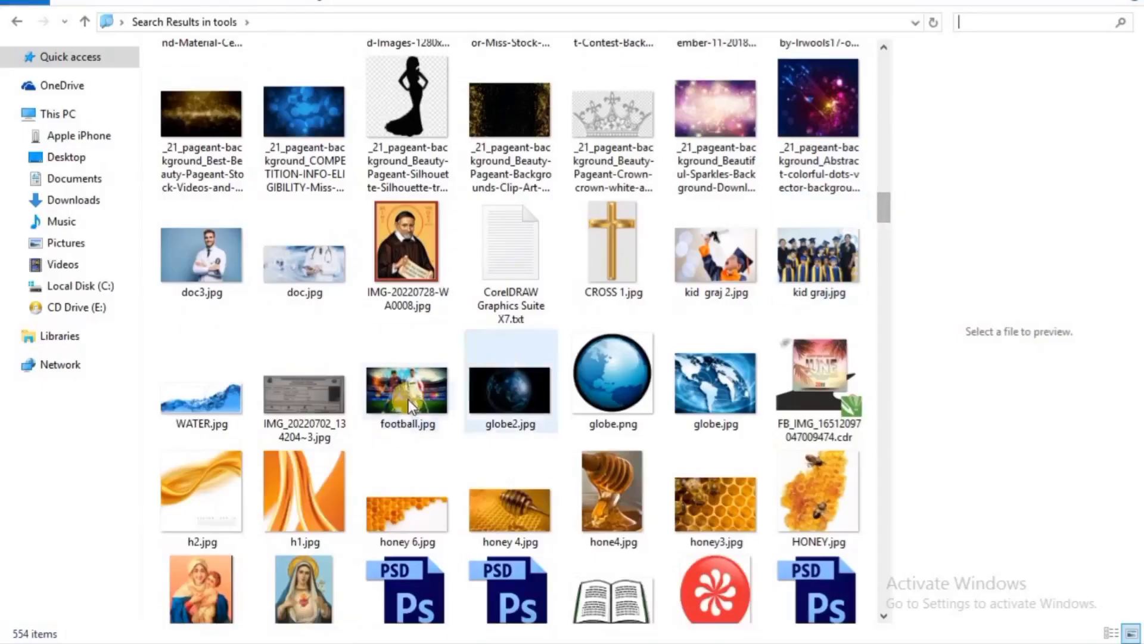
# - Bring football.jpg from the File Explorer search results into the Untitled-2 CorelDRAW document, in the upper-left part of the page
pyautogui.click(413, 388)
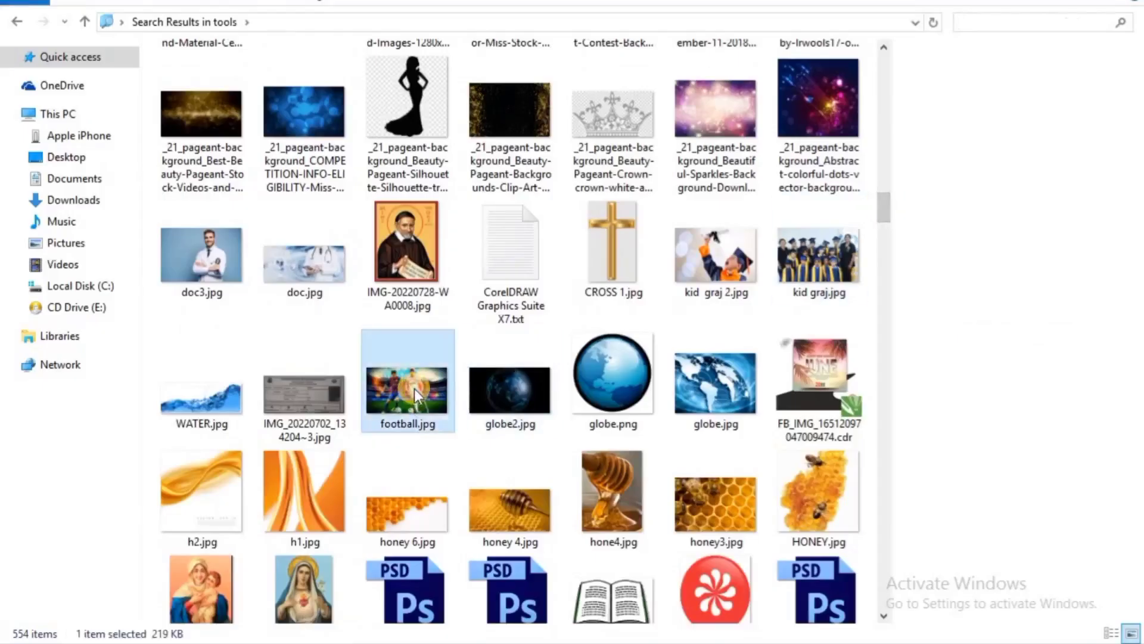
pyautogui.scroll(-2, 534, 499)
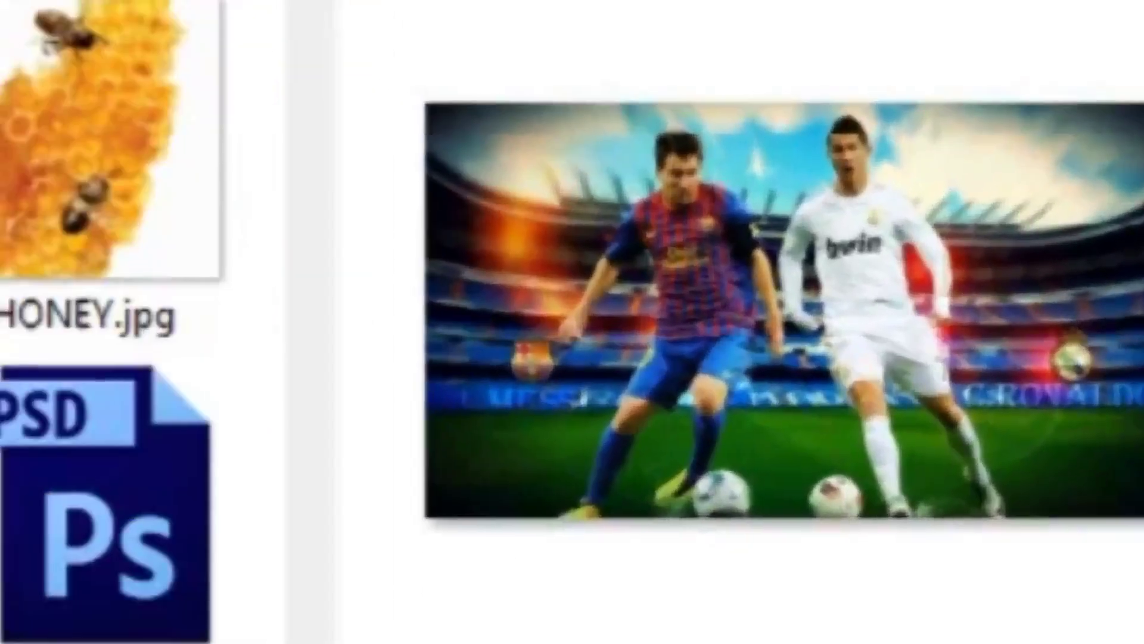
pyautogui.scroll(-2, 119, 322)
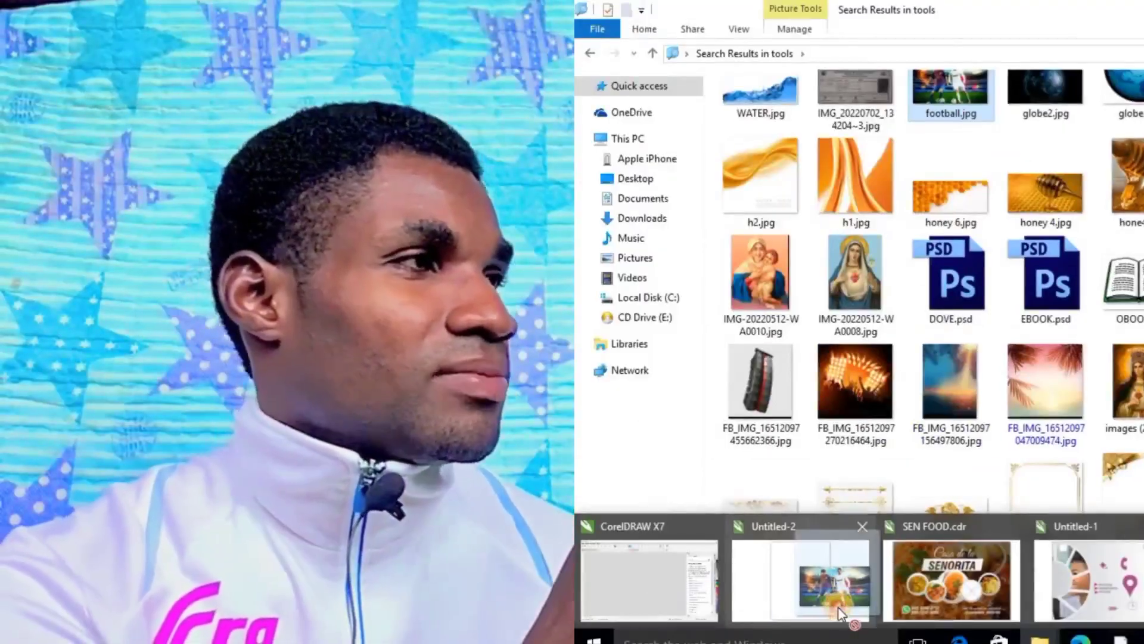
pyautogui.click(838, 606)
pyautogui.moveTo(727, 542); pyautogui.dragTo(352, 254)
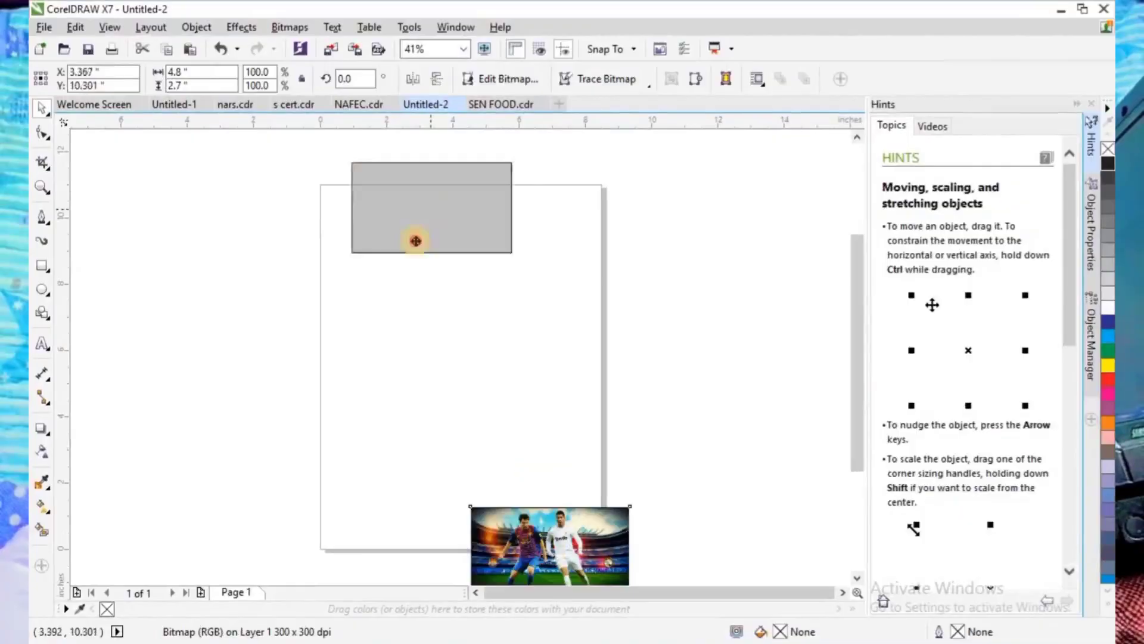
pyautogui.click(559, 257)
pyautogui.click(310, 79)
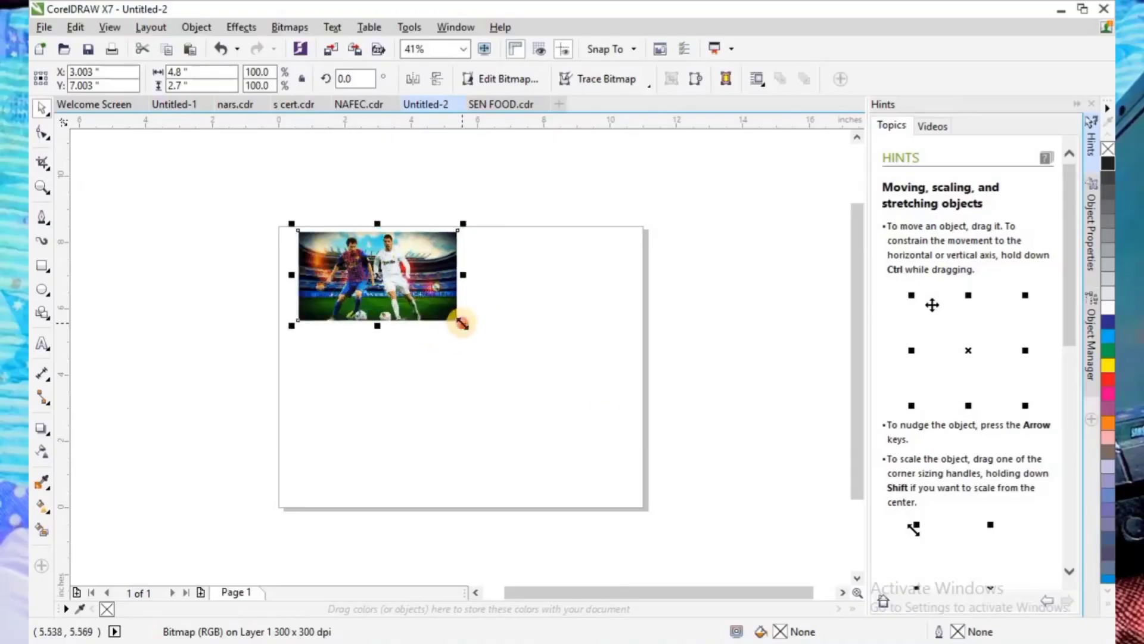
# - Enlarge the football picture to about 14.9 by 8.4 inches and position it so it covers the page
pyautogui.moveTo(462, 323); pyautogui.dragTo(687, 547)
pyautogui.moveTo(564, 414); pyautogui.dragTo(530, 413)
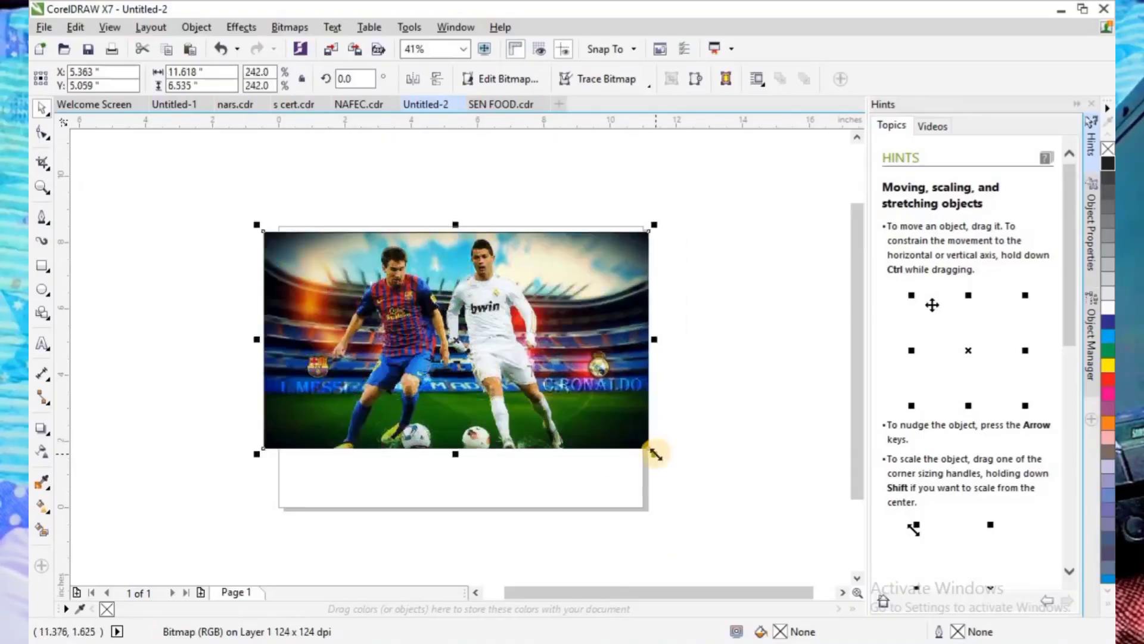
pyautogui.moveTo(655, 454); pyautogui.dragTo(763, 514)
pyautogui.moveTo(625, 449); pyautogui.dragTo(603, 442)
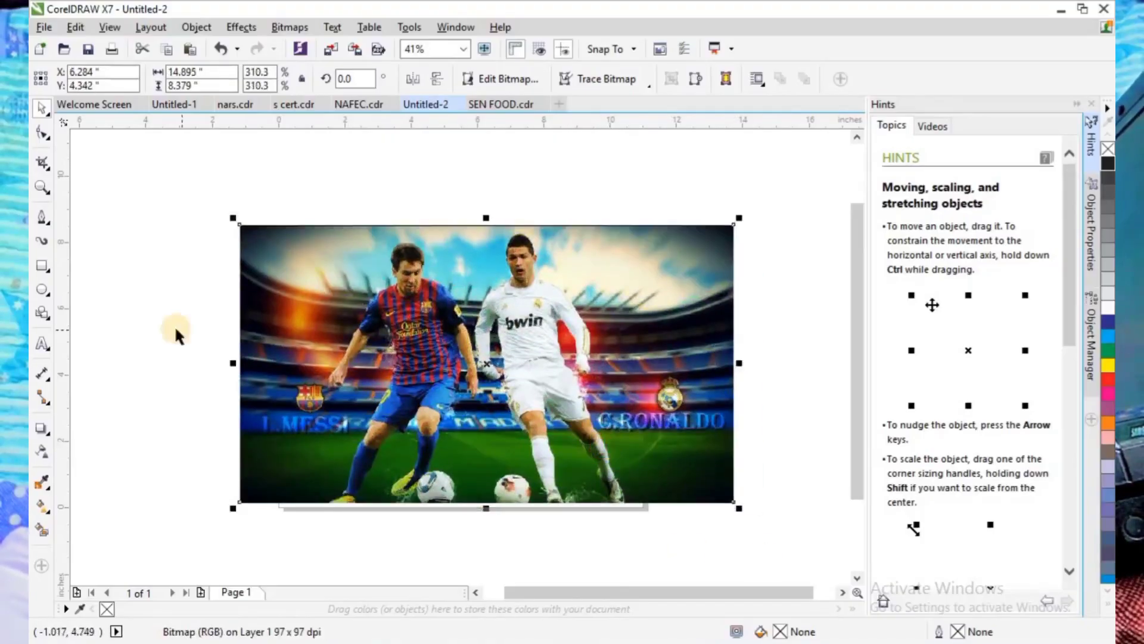
# - Draw a rectangle about 9.4 by 2.3 inches across the two players and round its corners to about 0.41 inch
pyautogui.click(39, 266)
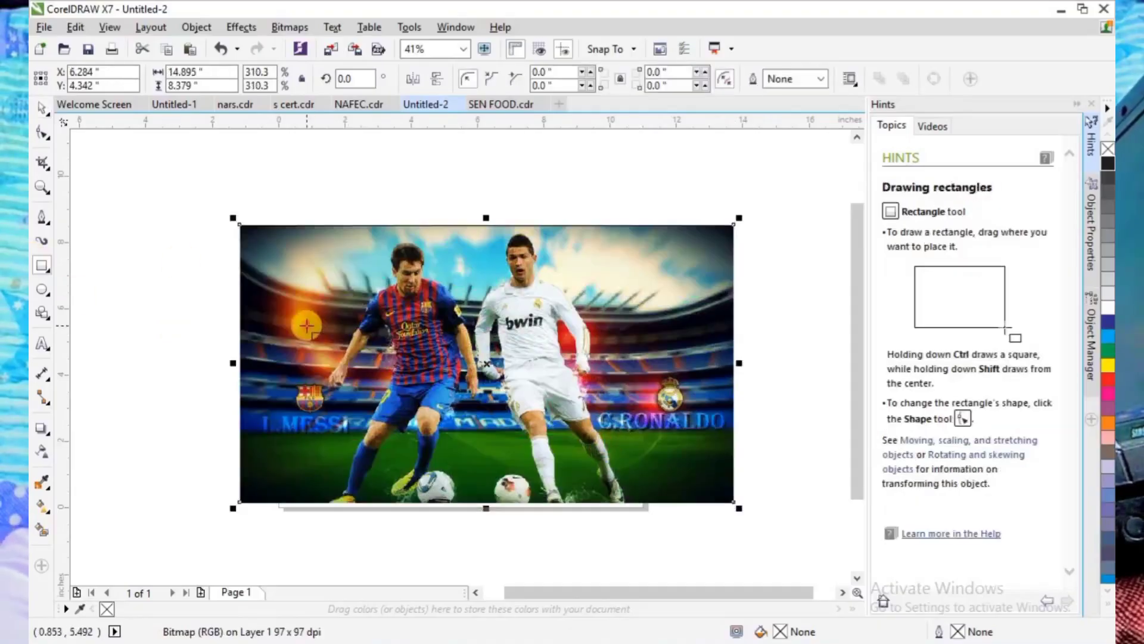
pyautogui.moveTo(307, 327)
pyautogui.mouseDown()
pyautogui.moveTo(599, 420)
pyautogui.moveTo(620, 403)
pyautogui.mouseUp()
pyautogui.click(41, 132)
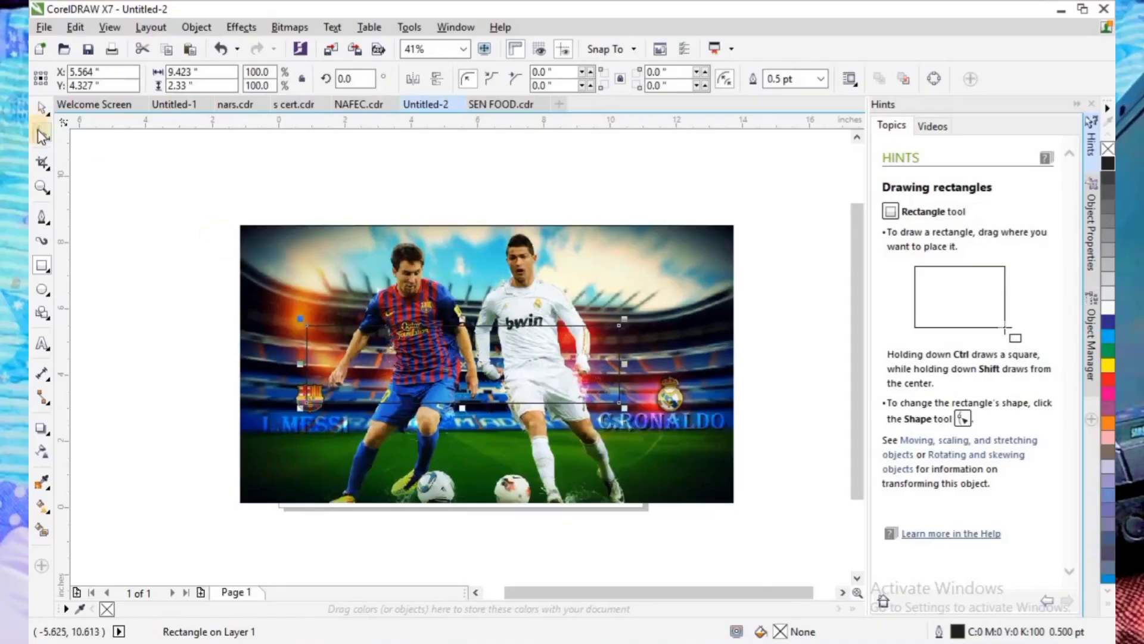
pyautogui.moveTo(308, 328); pyautogui.dragTo(320, 336)
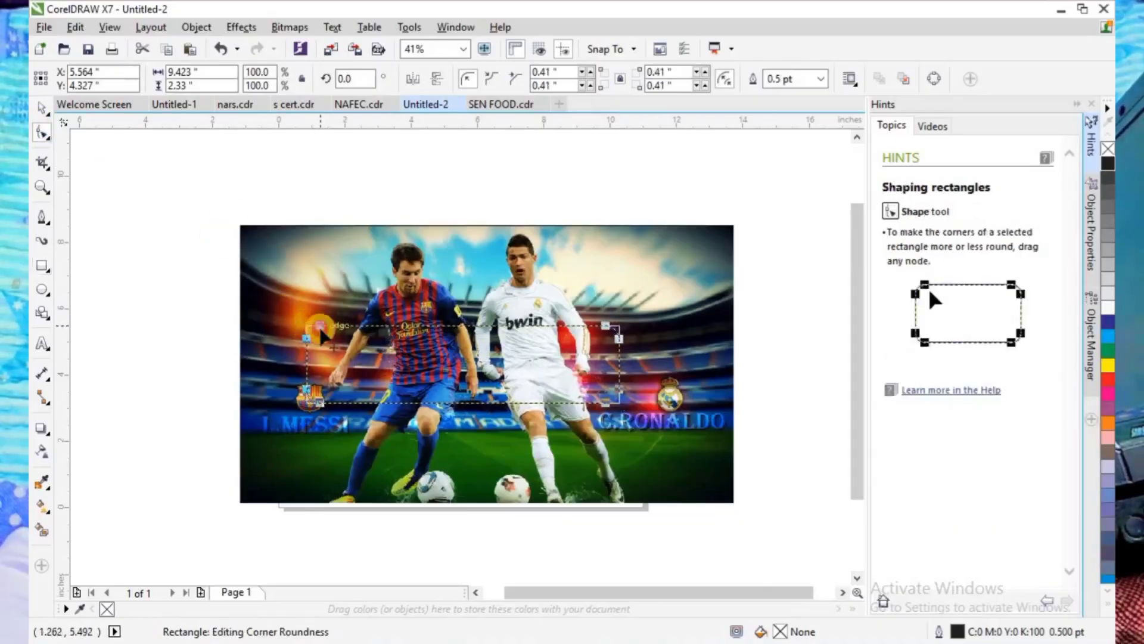
pyautogui.click(485, 463)
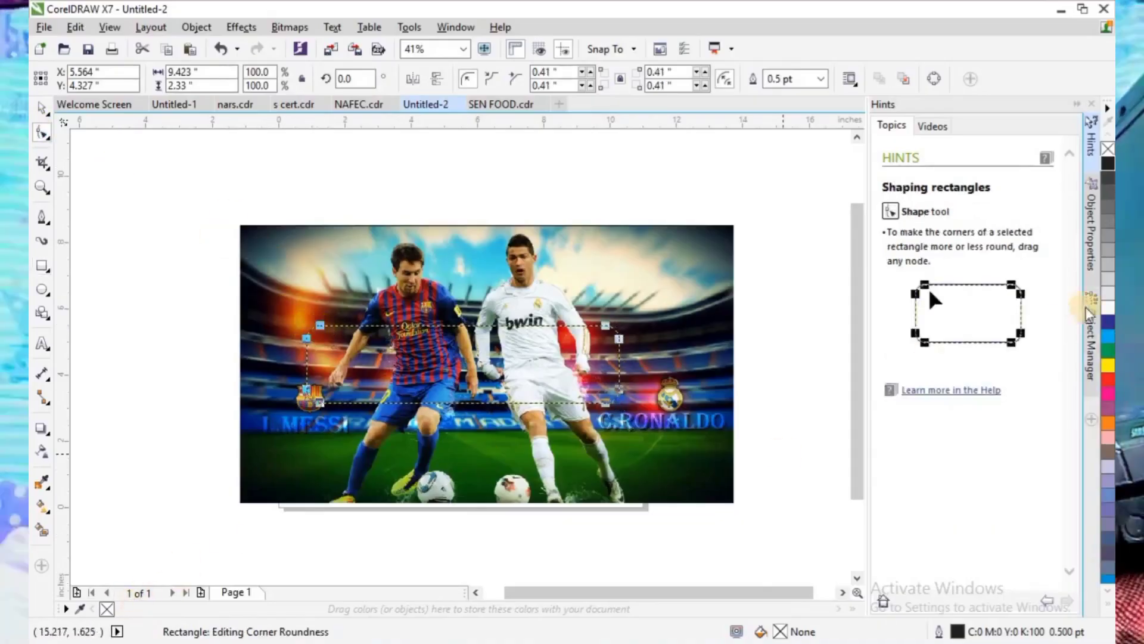
# - Fill the rounded bar with a light grey to white linear fountain fill and remove its outline
pyautogui.click(1106, 298)
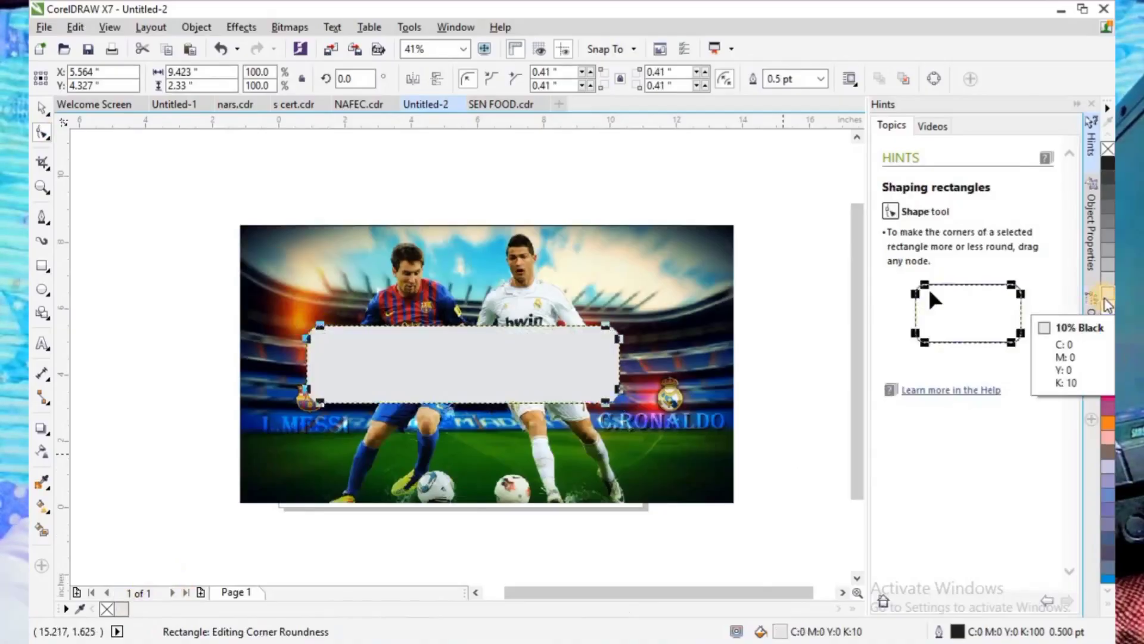
pyautogui.press('F11')
pyautogui.moveTo(350, 238); pyautogui.dragTo(332, 238)
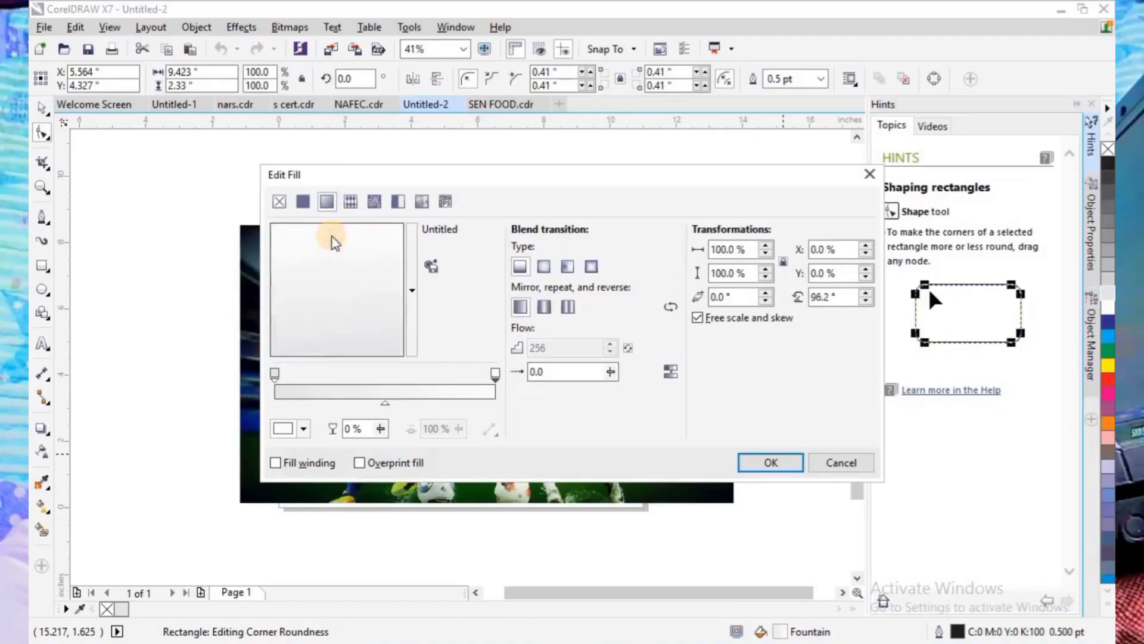
pyautogui.click(769, 463)
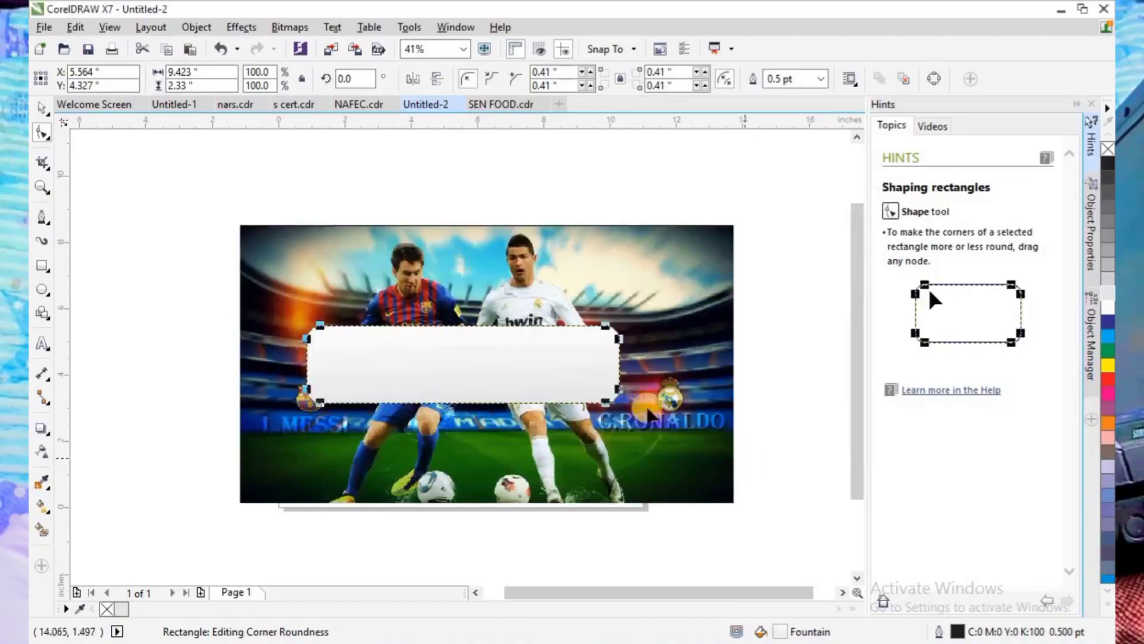
pyautogui.click(41, 108)
pyautogui.click(391, 352)
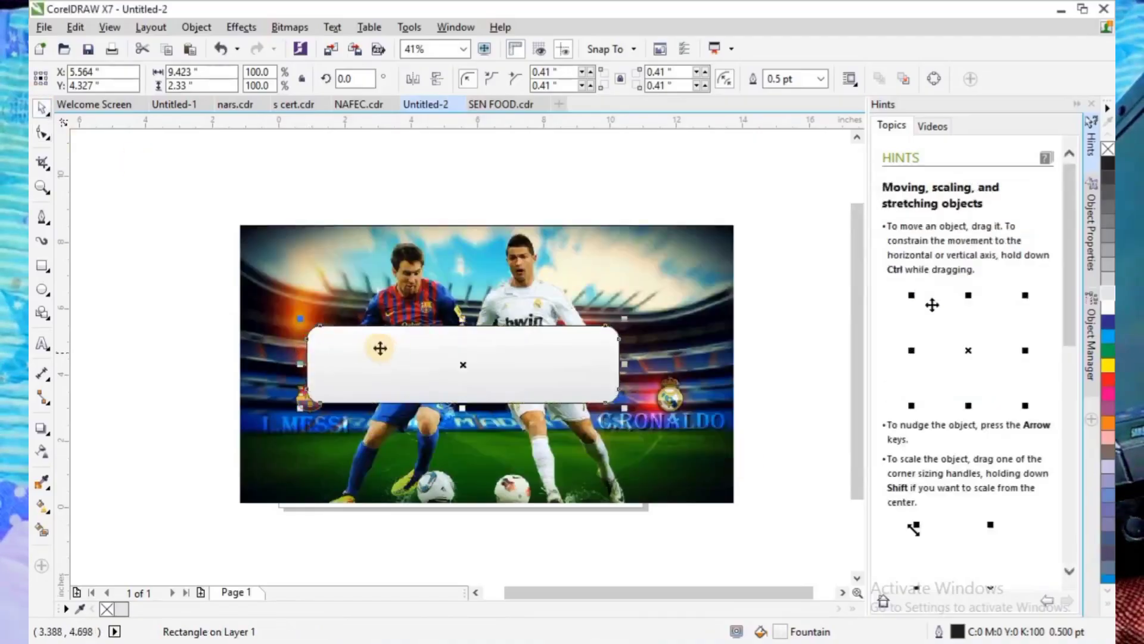
pyautogui.rightClick(106, 608)
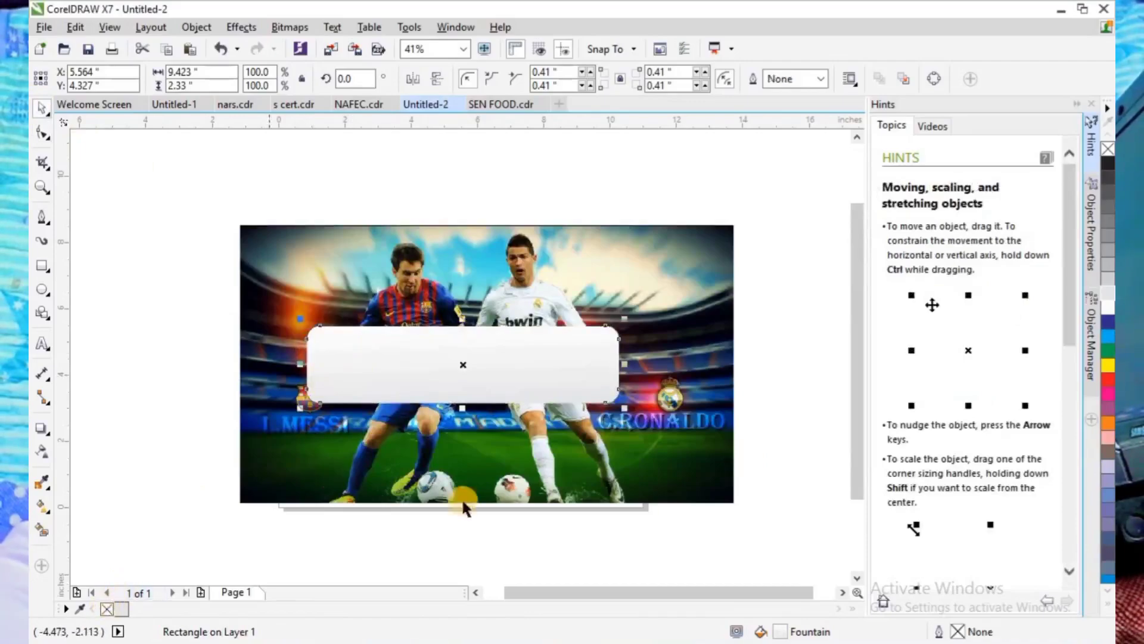
# - Skew the bar slightly so it slants to the right, and give it a uniform transparency of 23
pyautogui.moveTo(464, 320); pyautogui.dragTo(480, 324)
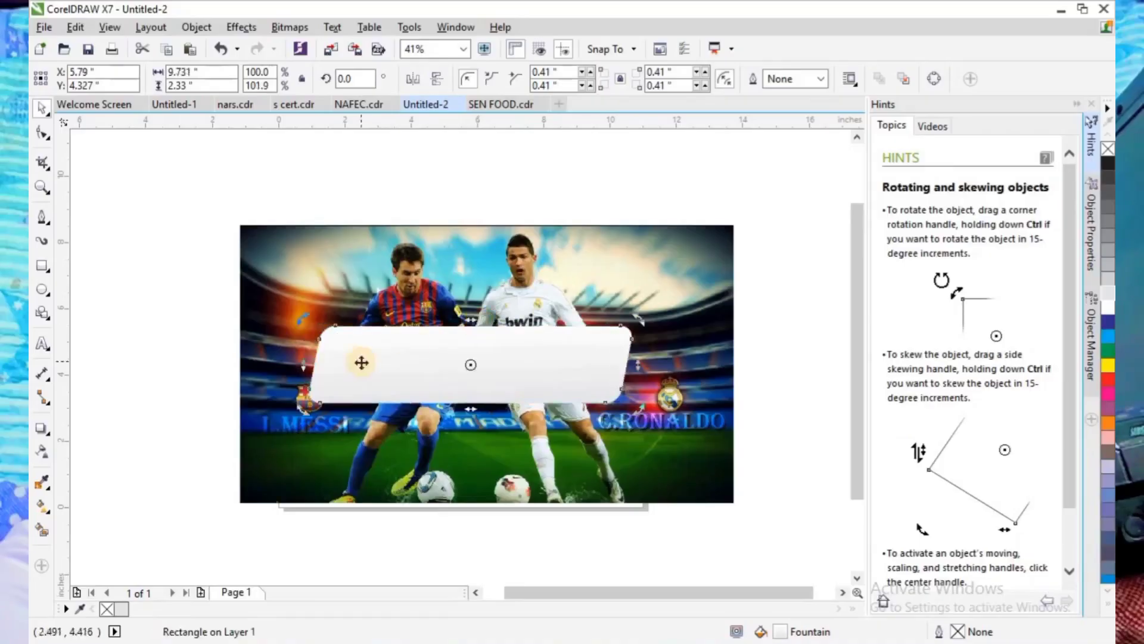
pyautogui.click(41, 453)
pyautogui.click(443, 426)
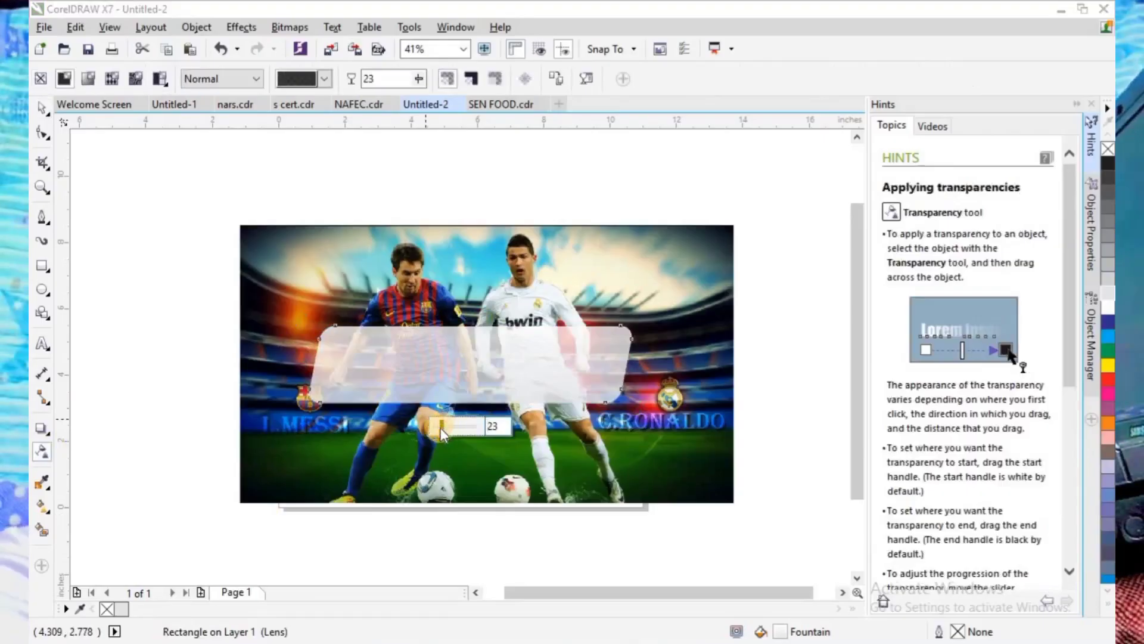
pyautogui.click(41, 109)
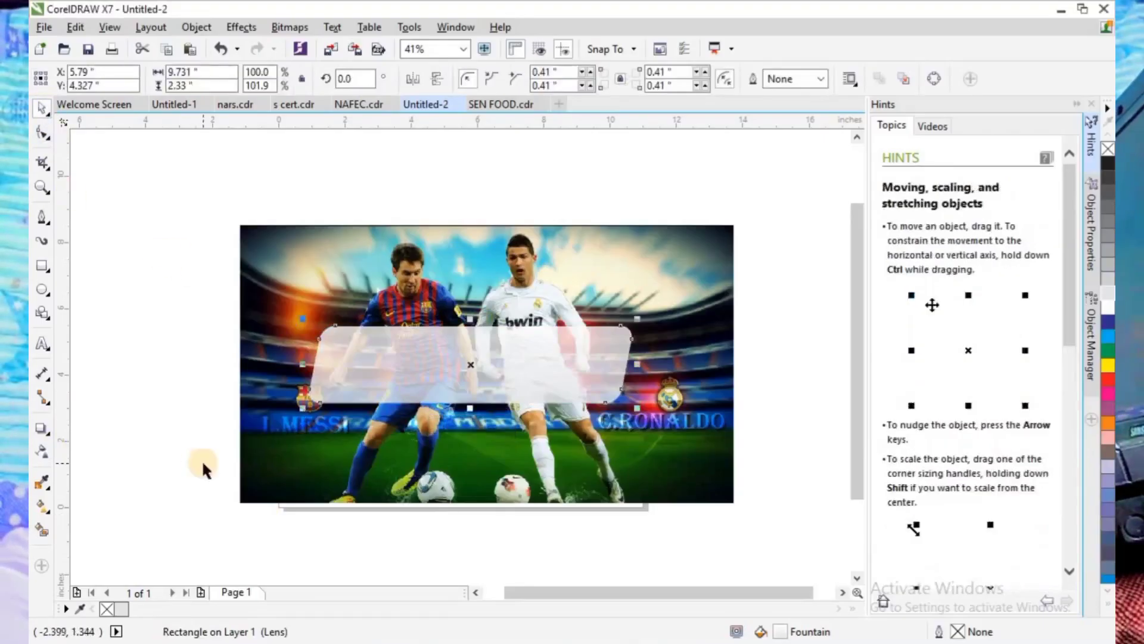
# - Add the uppercase text LALIGA beside the picture and set its font to Jagerlay-BlackItalic
pyautogui.click(42, 344)
pyautogui.click(153, 468)
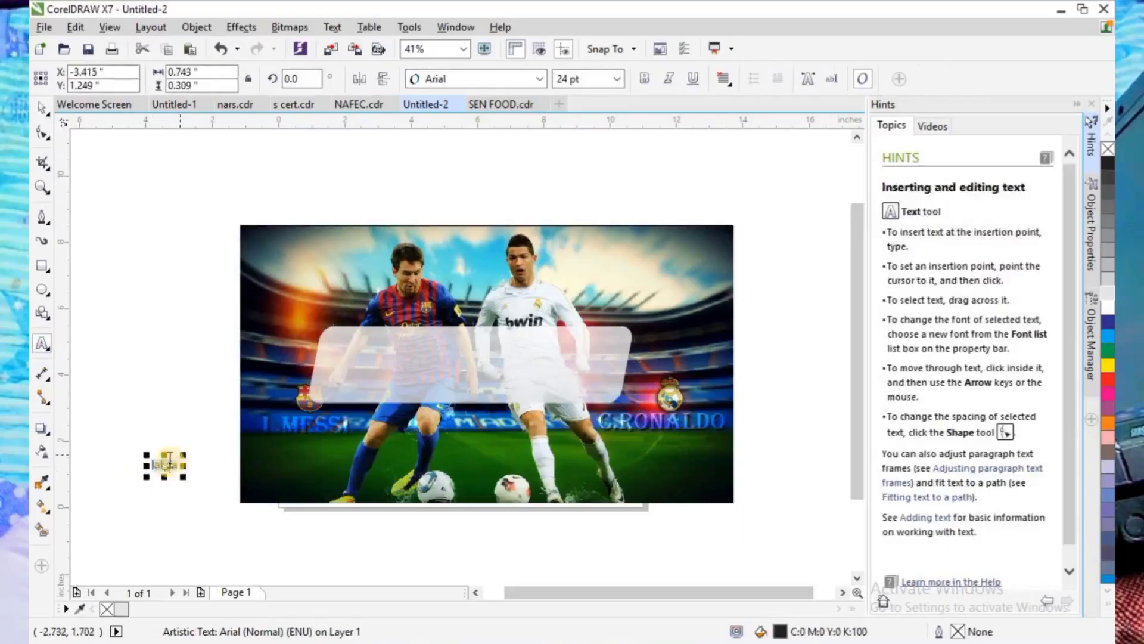
pyautogui.rightClick(175, 463)
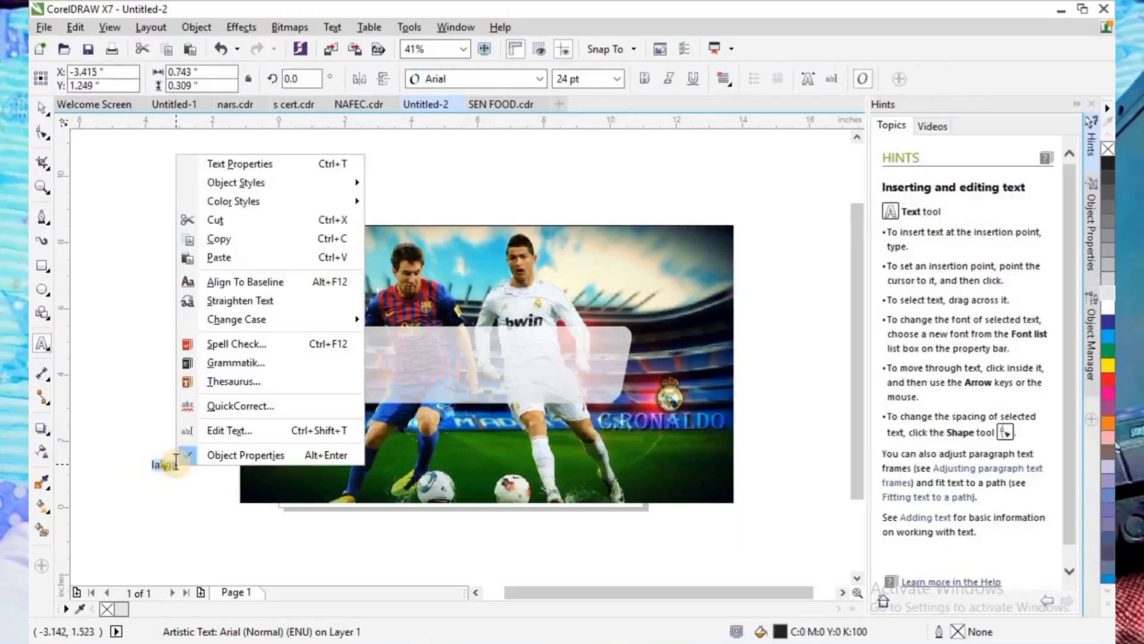
pyautogui.moveTo(334, 319)
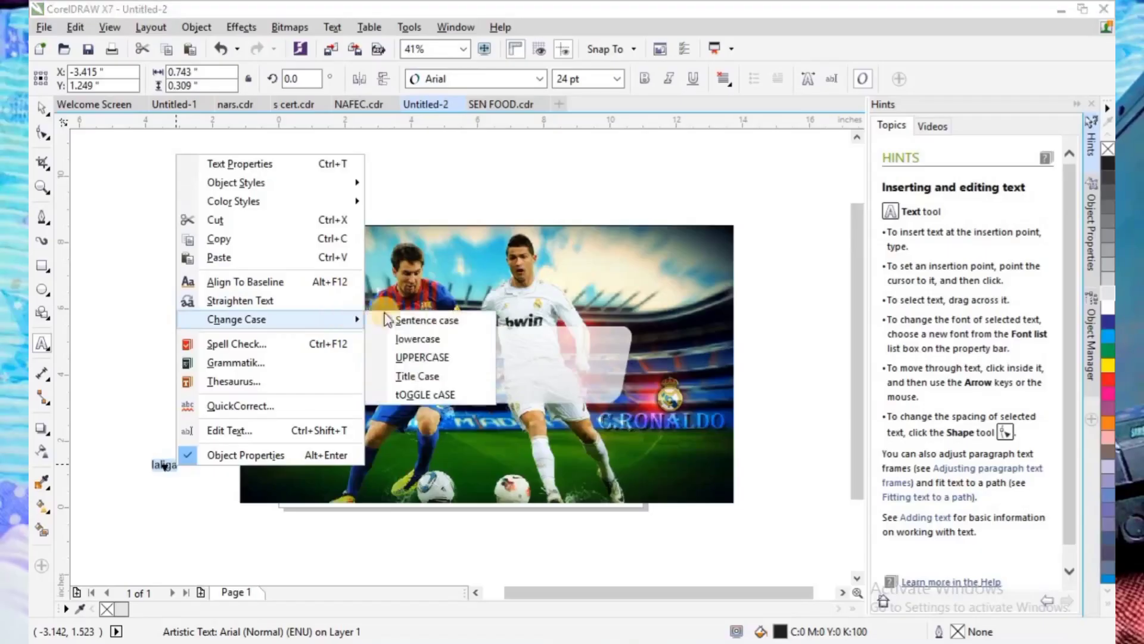
pyautogui.click(422, 358)
pyautogui.click(506, 78)
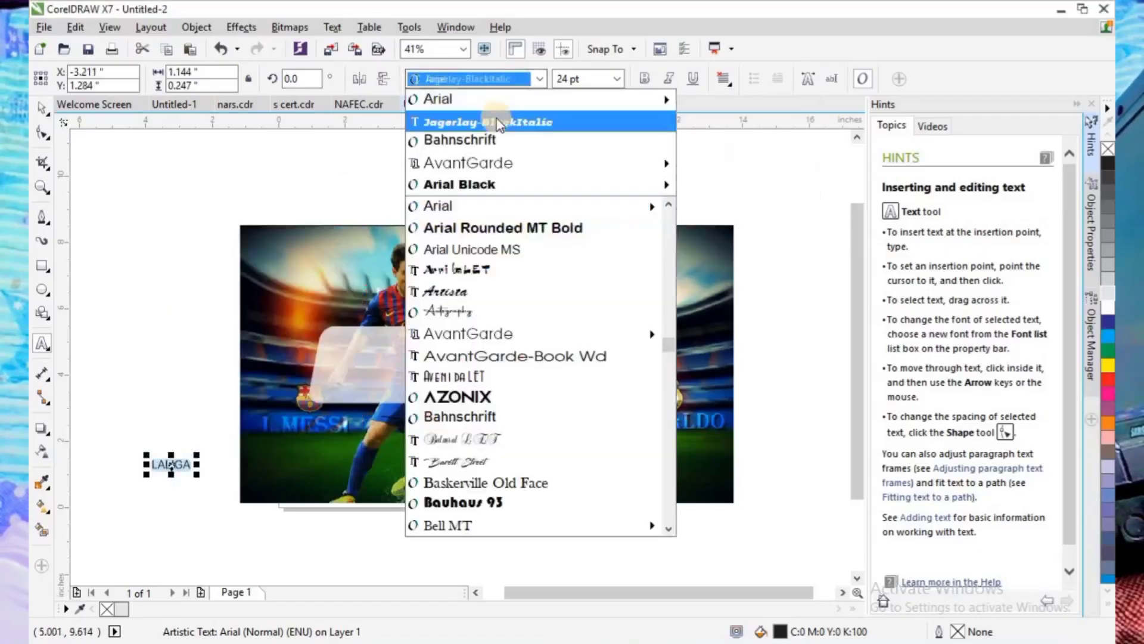
pyautogui.click(498, 123)
# - Enlarge the LALIGA text to about 109 pt and center it on the transparent bar
pyautogui.click(341, 407)
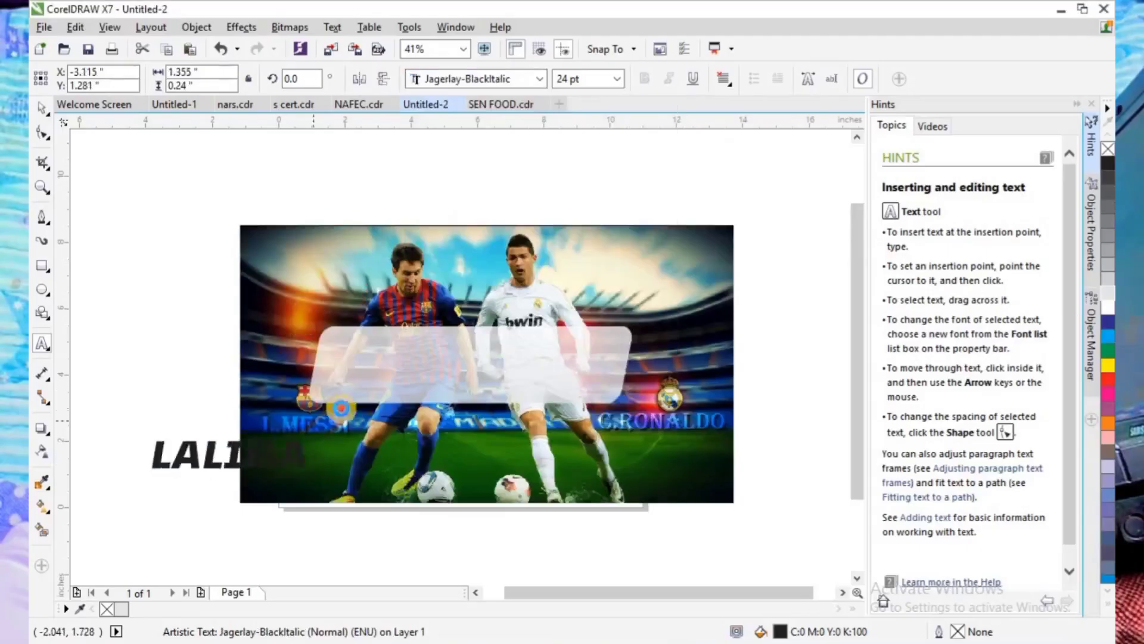
pyautogui.doubleClick(260, 448)
pyautogui.moveTo(254, 453); pyautogui.dragTo(454, 367)
pyautogui.click(45, 110)
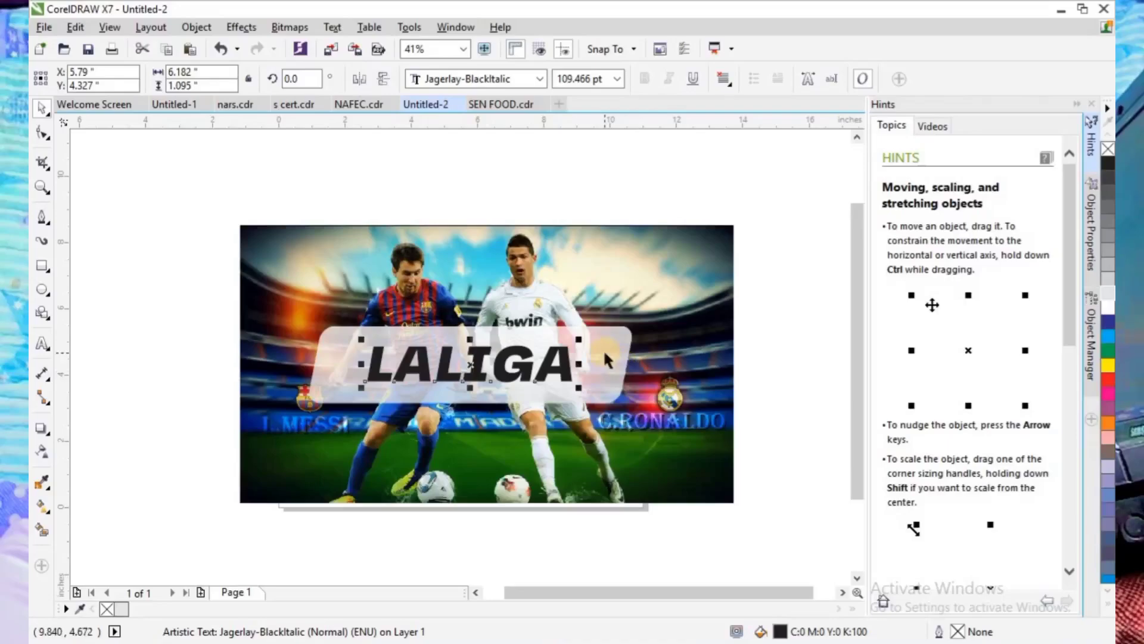
# - Trim the LALIGA lettering out of the bar and delete the original text object
pyautogui.keyDown('shift'); pyautogui.click(605, 353); pyautogui.keyUp('shift')
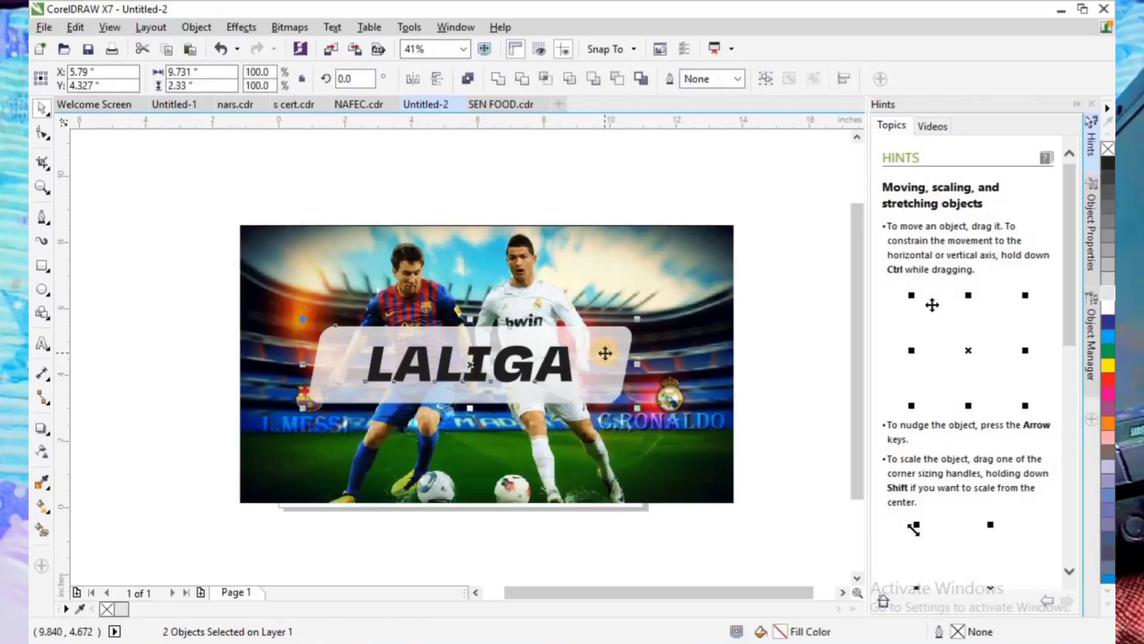
pyautogui.click(527, 84)
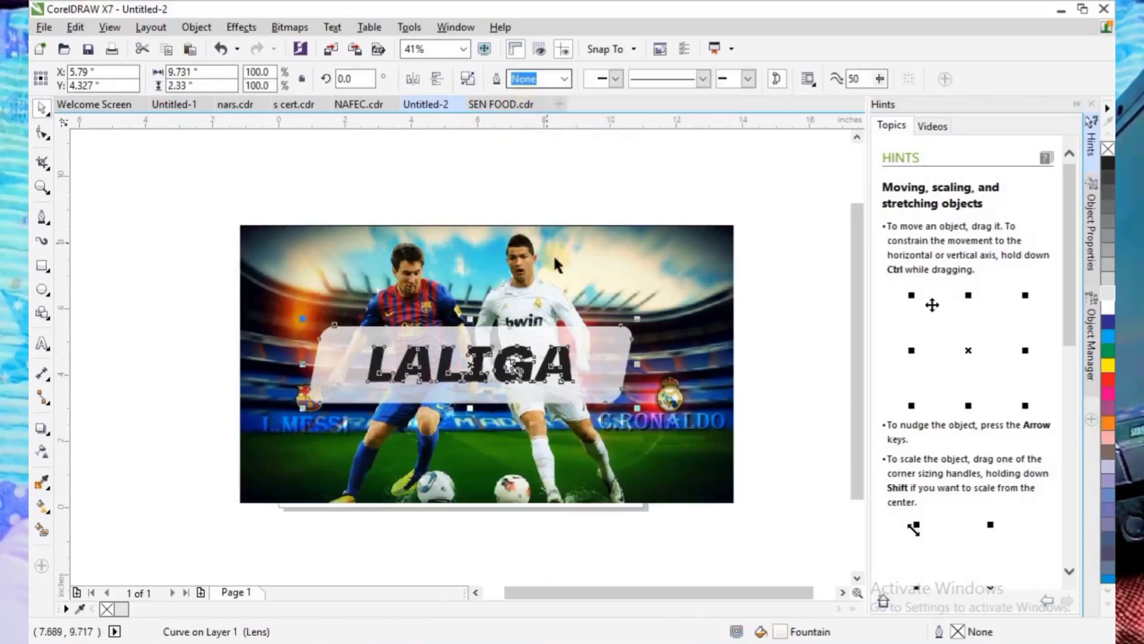
pyautogui.click(549, 160)
pyautogui.moveTo(504, 376); pyautogui.dragTo(701, 294)
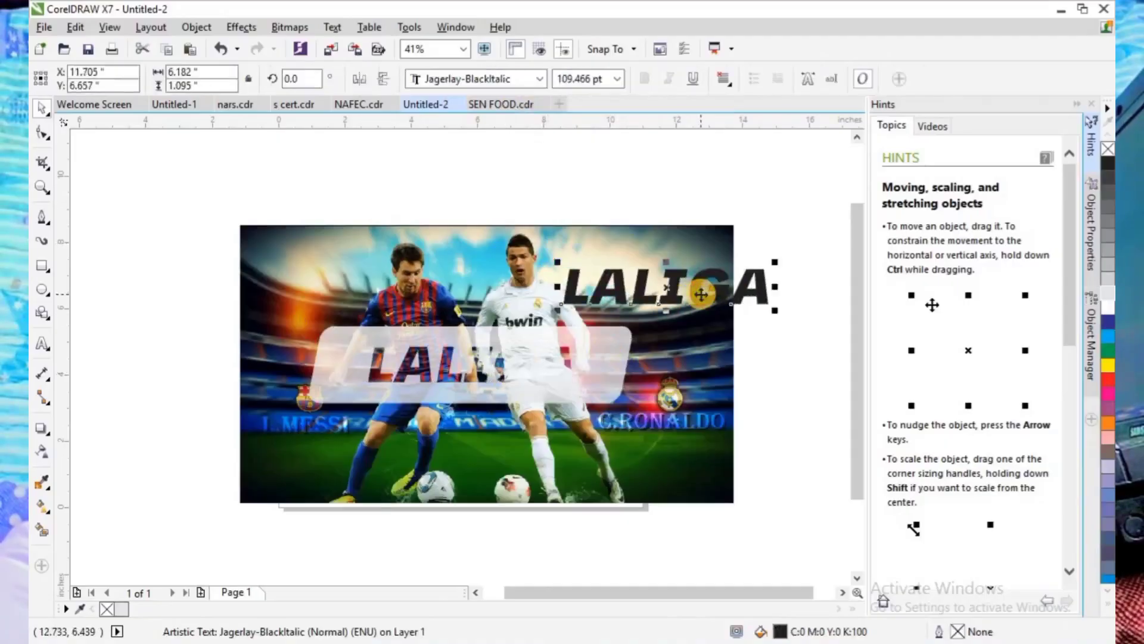
pyautogui.press('Delete')
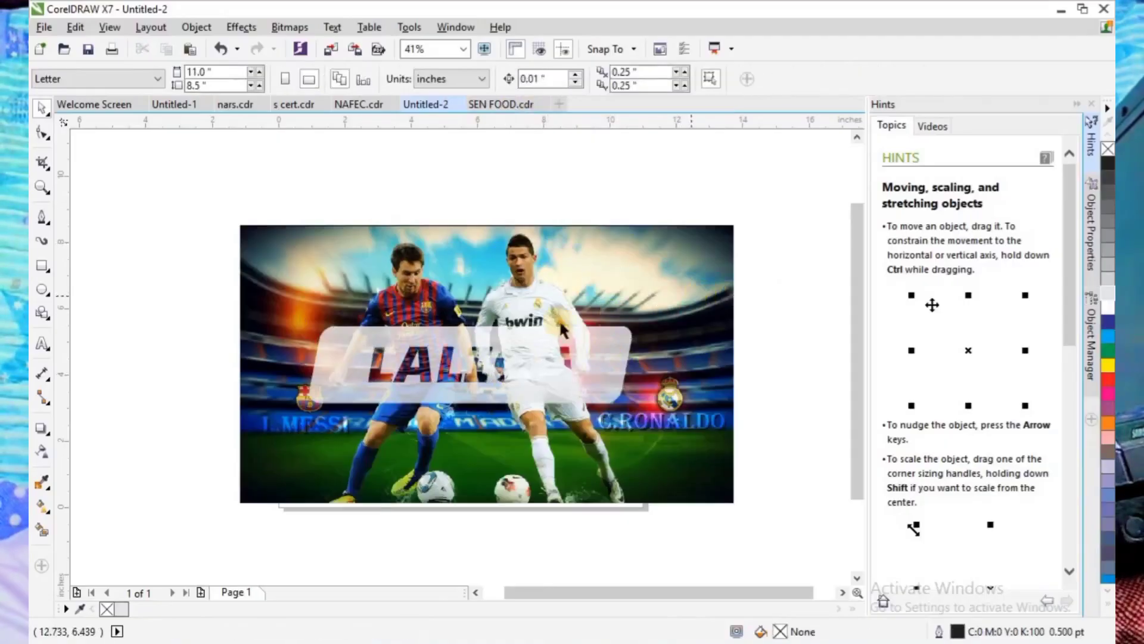
# - Apply a drop shadow to the cut-out LALIGA bar, offset about 0.35 inch straight down
pyautogui.click(337, 360)
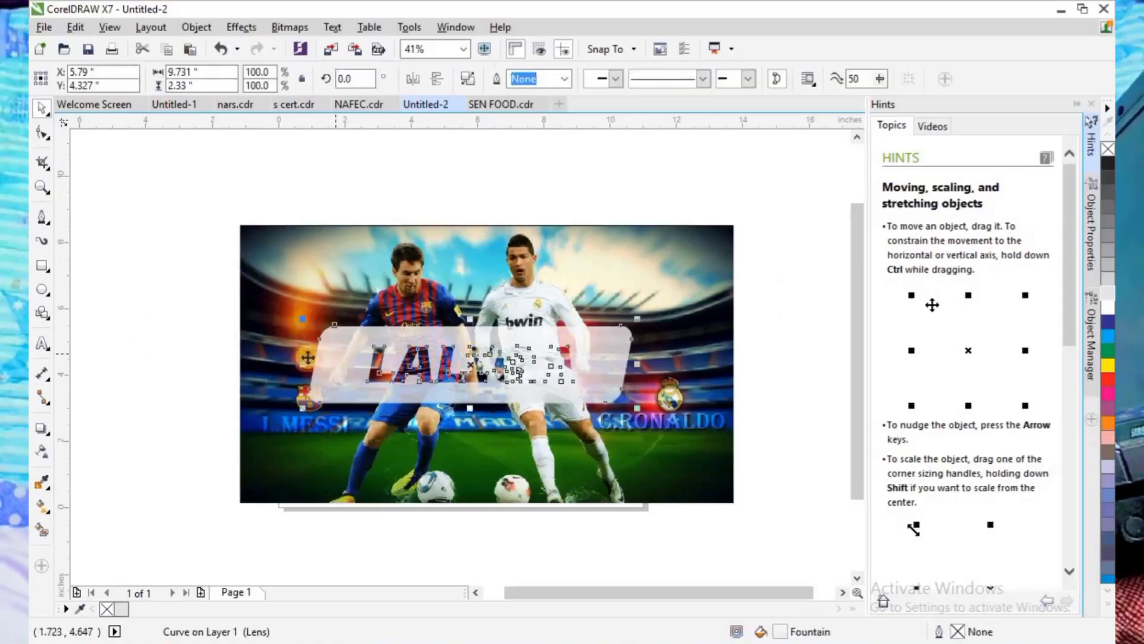
pyautogui.click(41, 434)
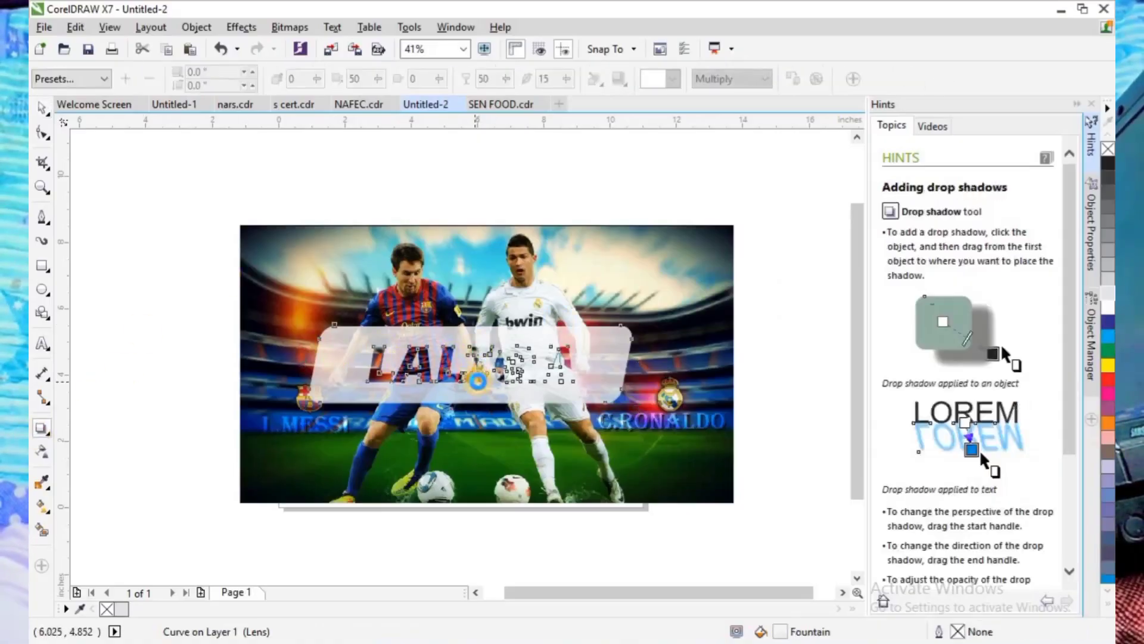
pyautogui.moveTo(477, 380); pyautogui.dragTo(474, 408)
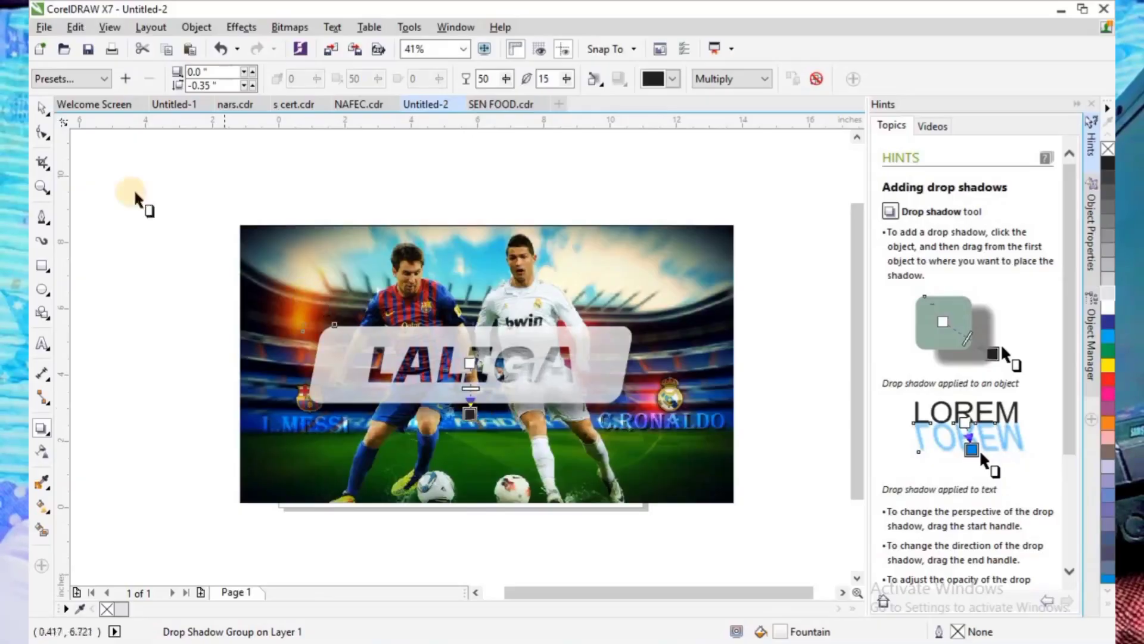
pyautogui.click(42, 109)
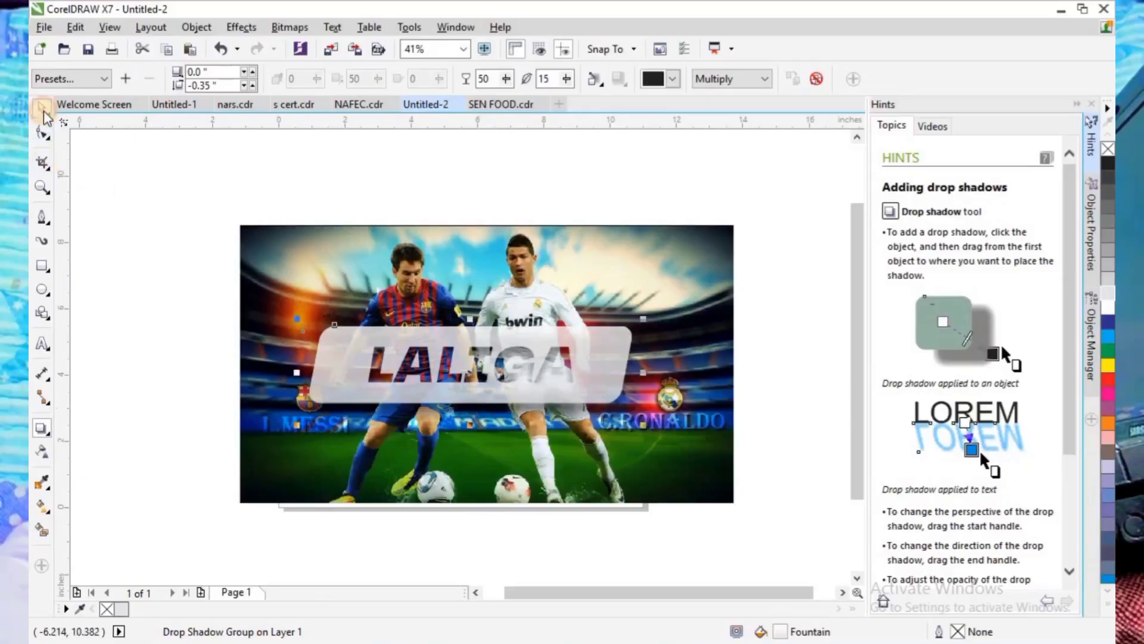
pyautogui.click(115, 268)
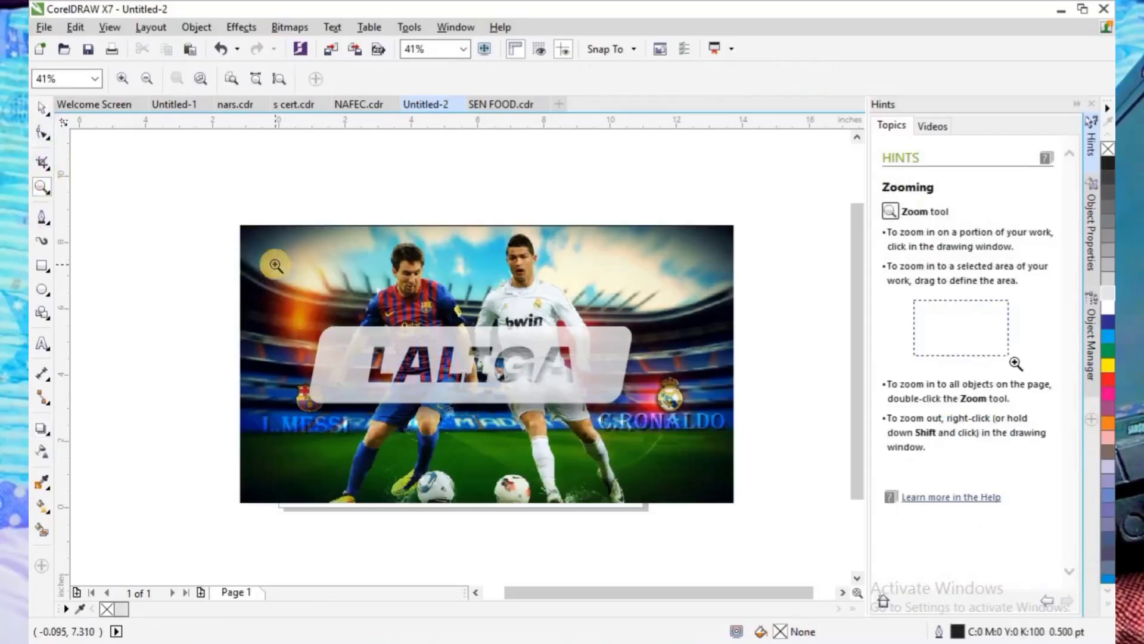
# - Examine the LALIGA cut-out lettering up close, and return to the view of the whole picture
pyautogui.moveTo(616, 444); pyautogui.dragTo(632, 433)
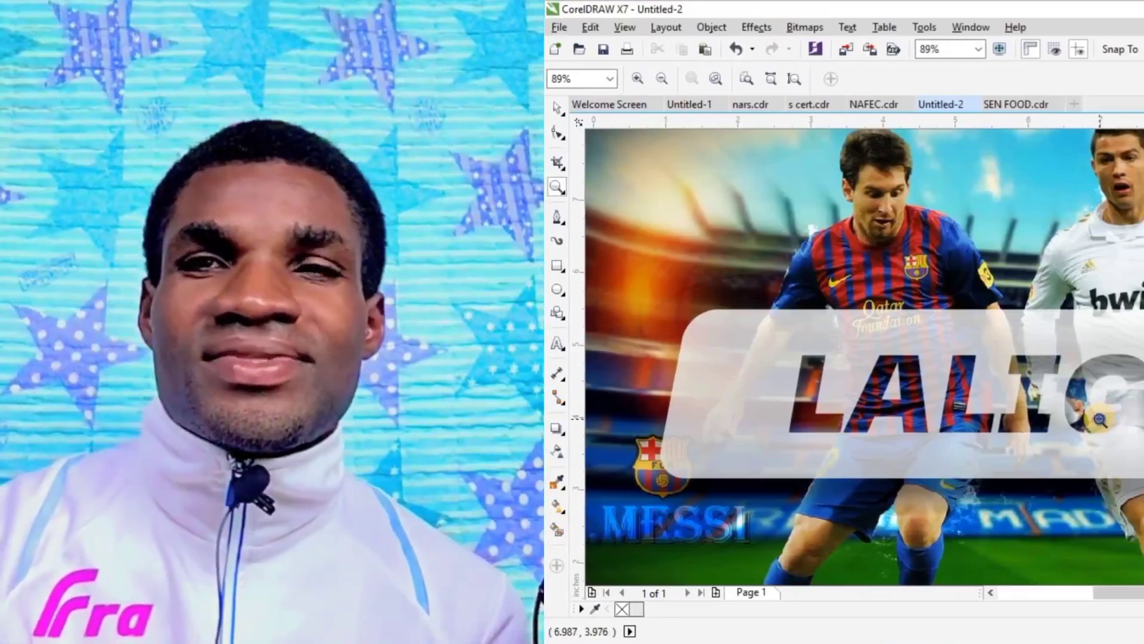
pyautogui.rightClick(1099, 419)
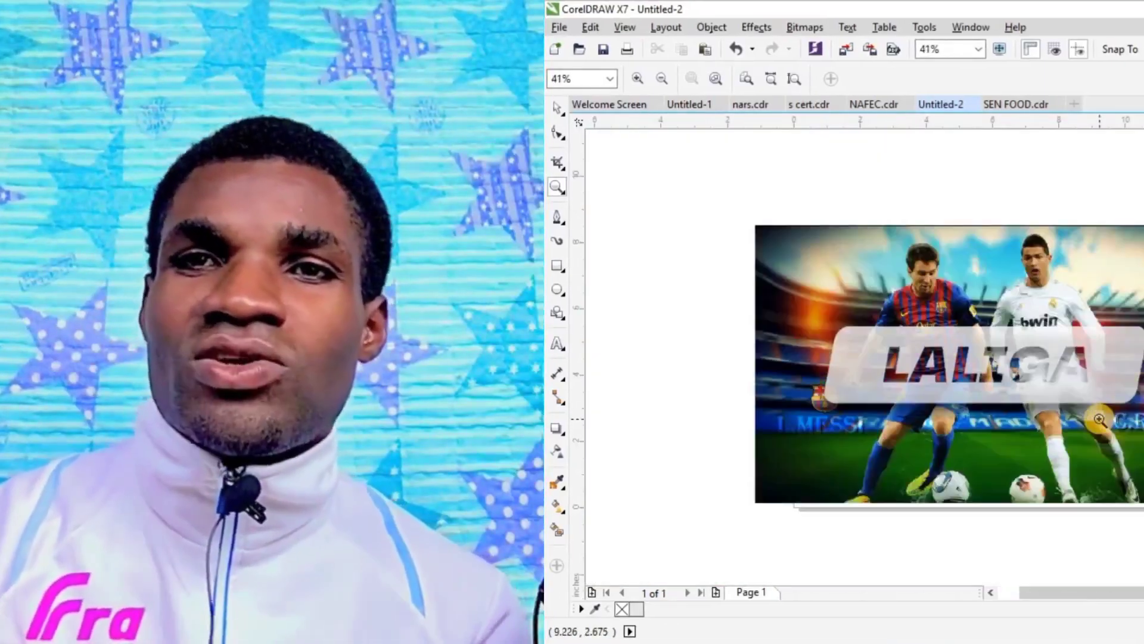
pyautogui.click(555, 107)
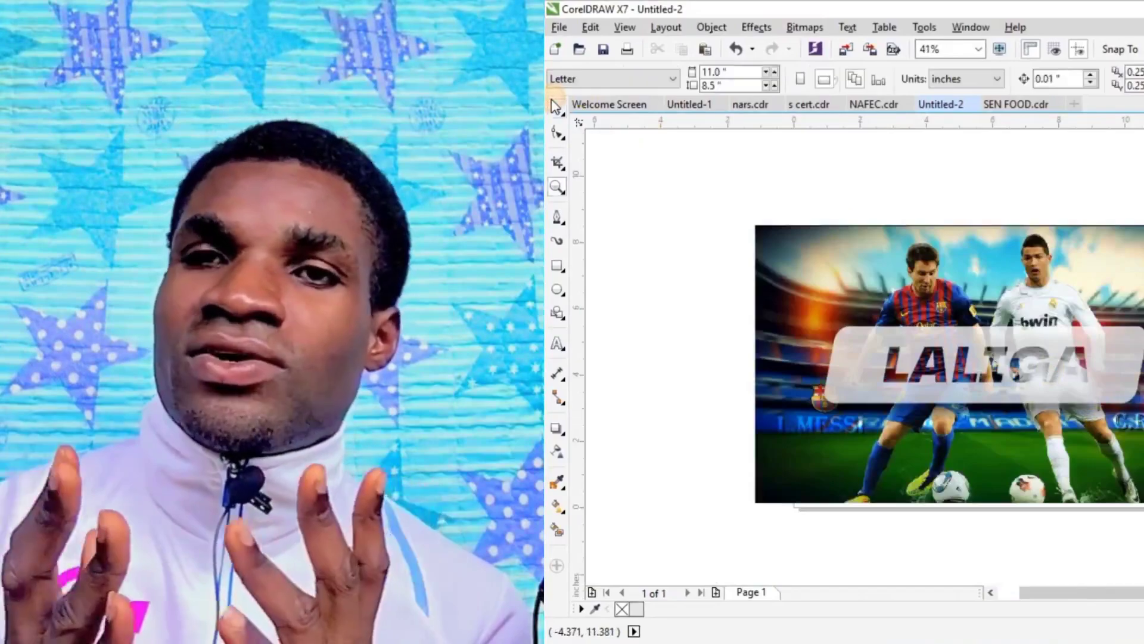